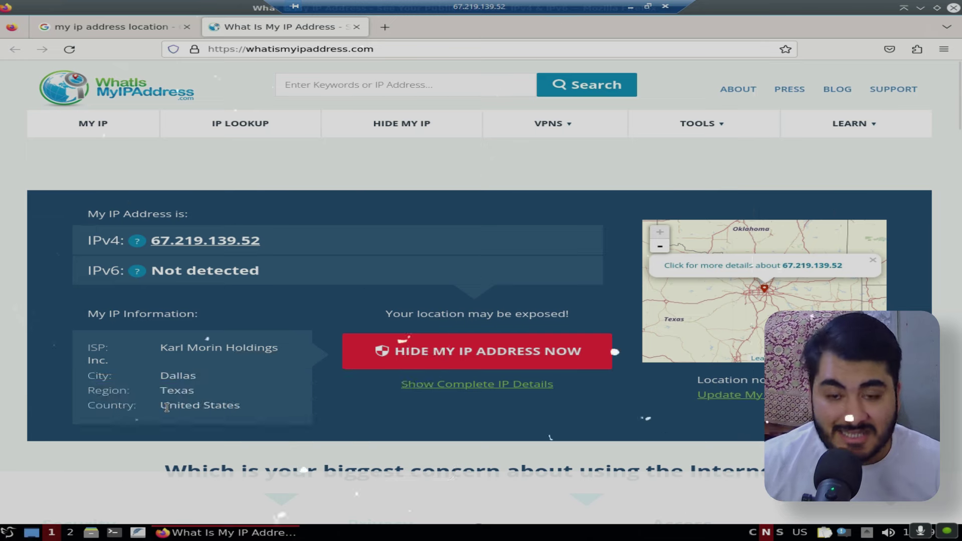
Reload whatismyipaddress.com to refresh the current IP and location details.
key(F5)
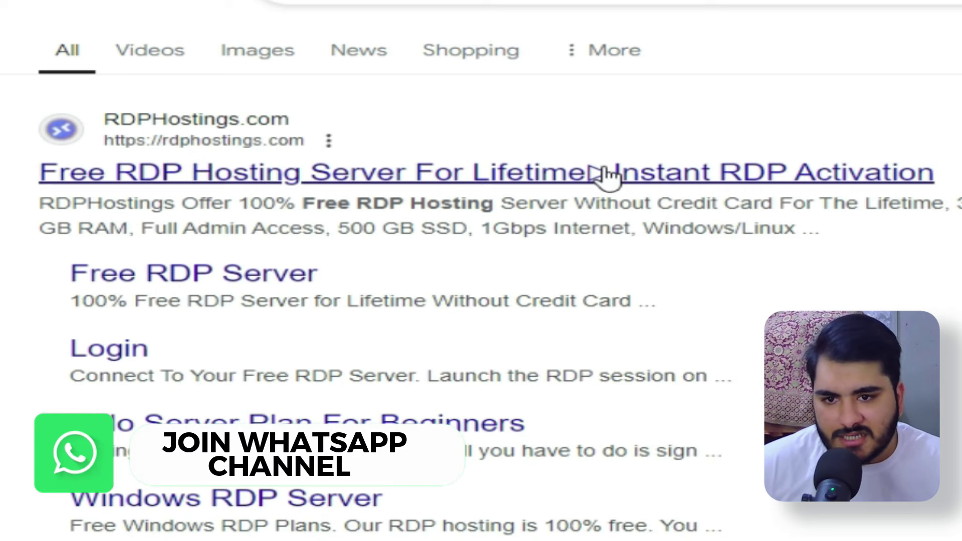
Open the RDPHostings.com lifetime free RDP result in a new tab and switch to it.
right_click(646, 175)
click(656, 186)
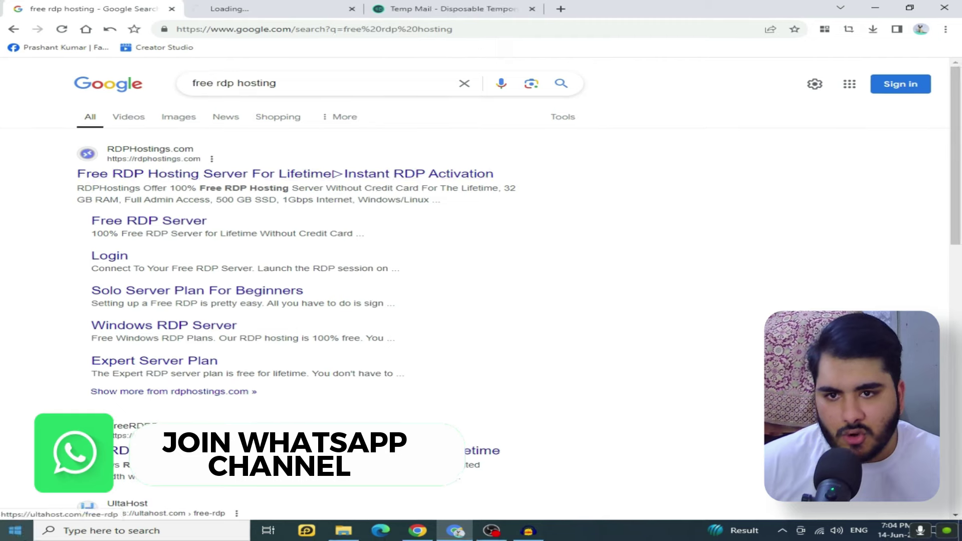
click(213, 11)
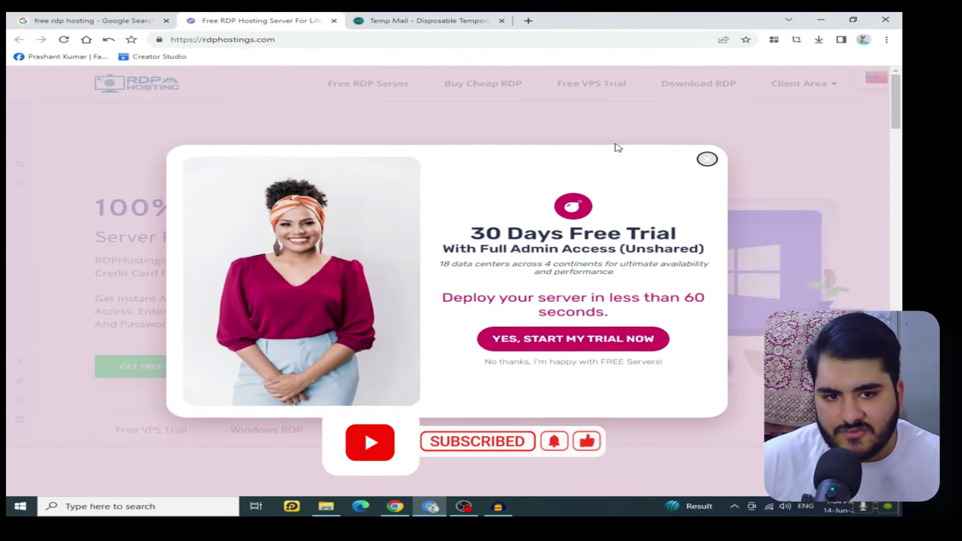
Close the 30 Days Free Trial popup, then bring up the Learn Easy Way YouTube window.
click(616, 144)
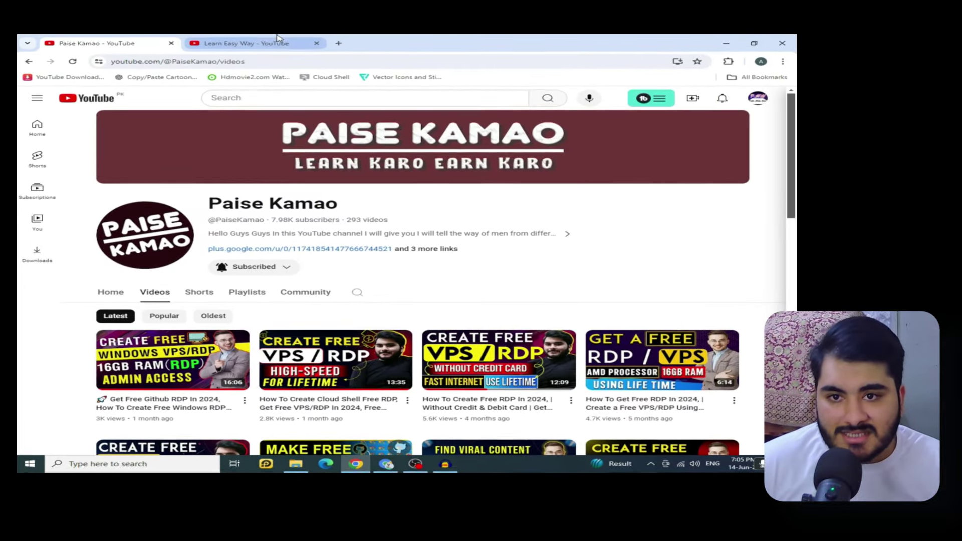
click(275, 39)
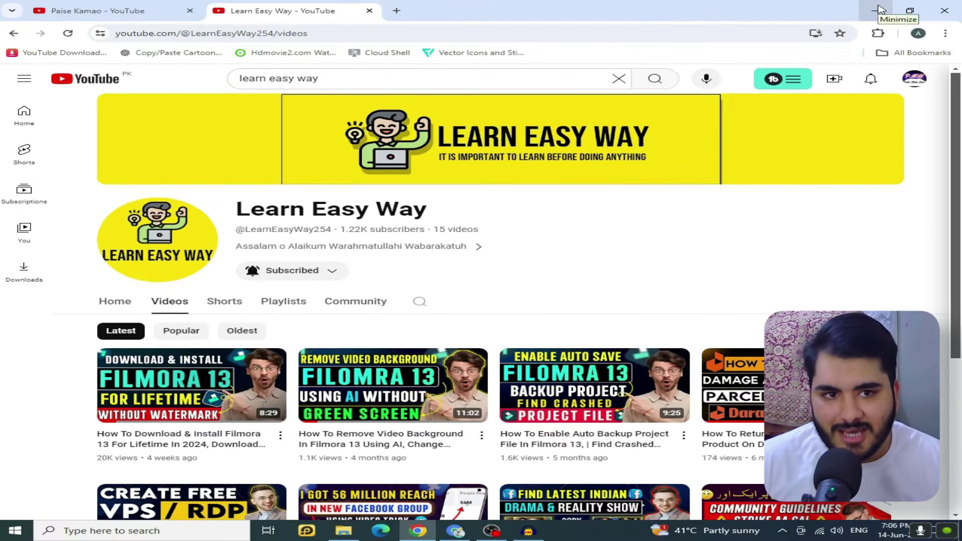
Minimize YouTube, close the full-page ad, and show the Free RDP Hosting Server Plans heading.
click(878, 9)
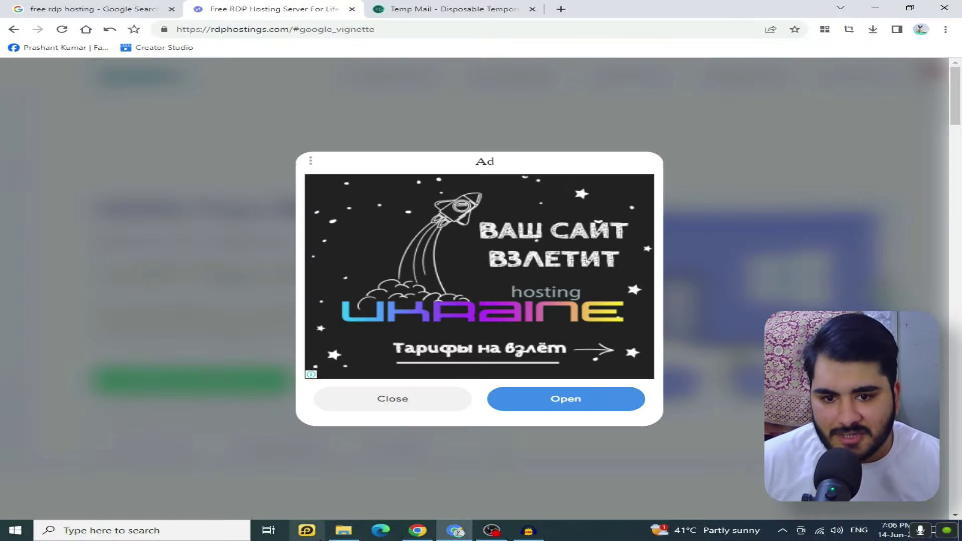
click(408, 400)
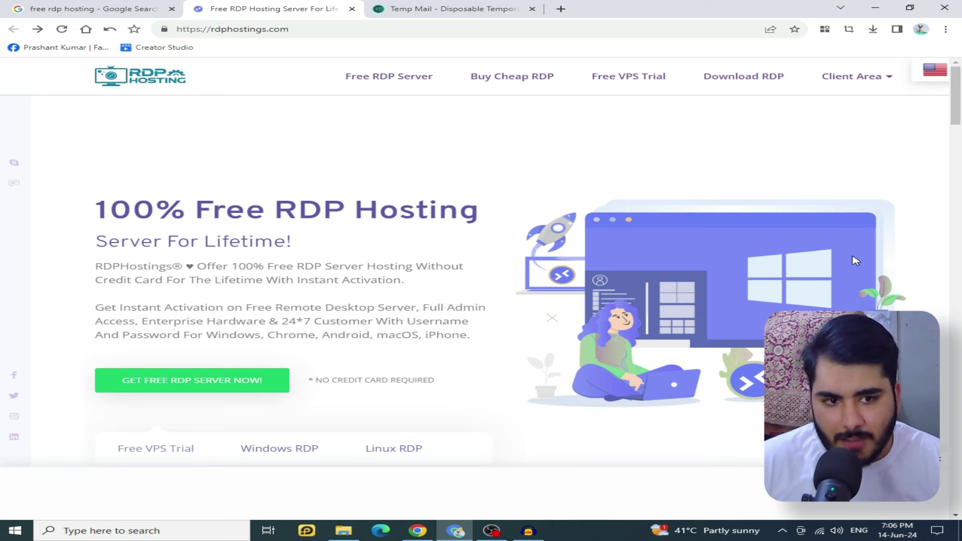
drag(957, 98, 960, 193)
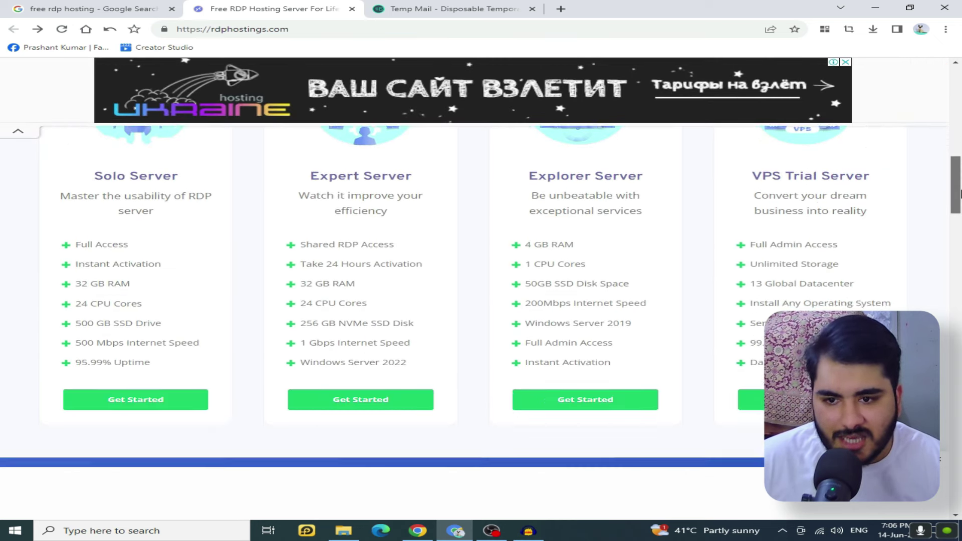
key(Page_Up)
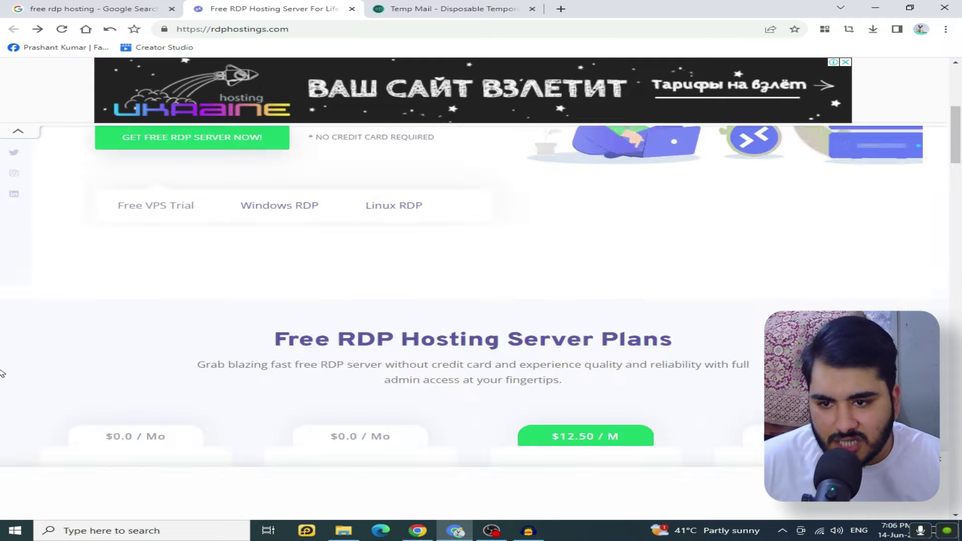
Scroll to the pricing cards and highlight the Solo Server plan name.
scroll(932, 201, down, 8)
drag(159, 162, 167, 163)
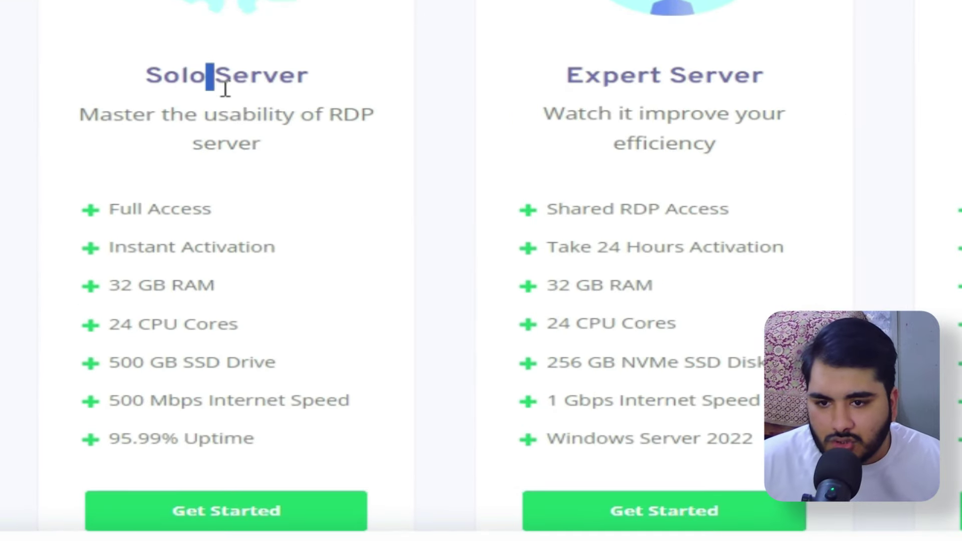
click(602, 104)
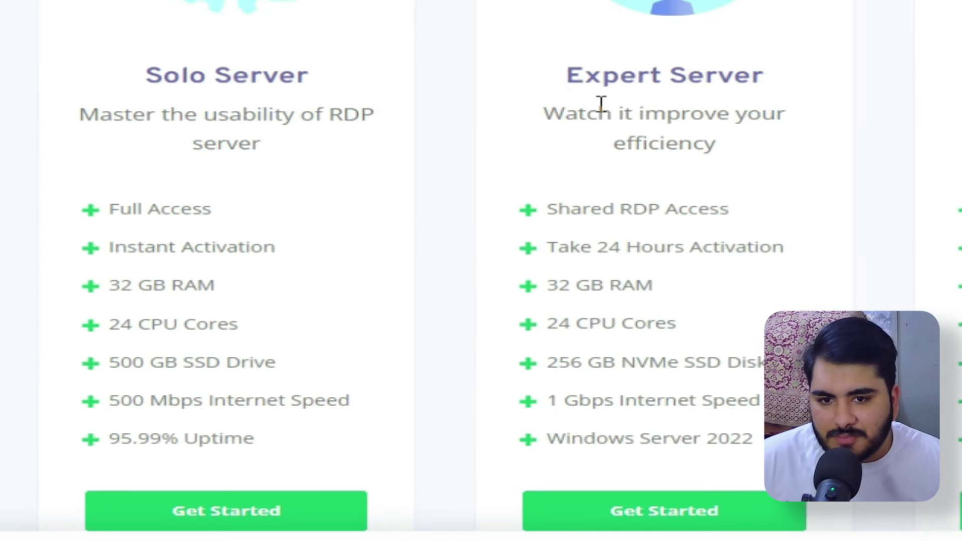
double_click(176, 75)
drag(244, 76, 279, 76)
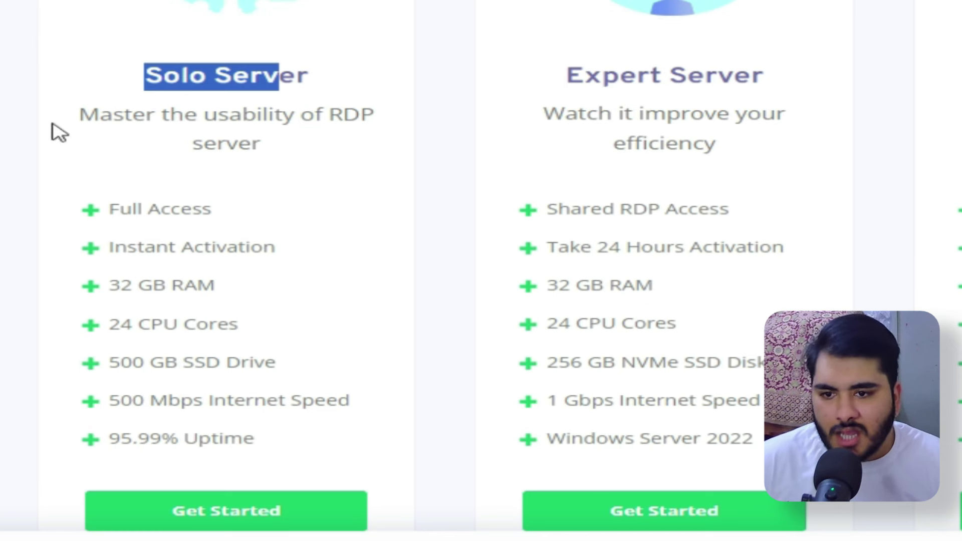
Highlight Solo Server's features: Full Access, Instant Activation, 32 GB RAM, 24 CPU cores, 500 GB SSD, 500 Mbps.
drag(108, 209, 215, 208)
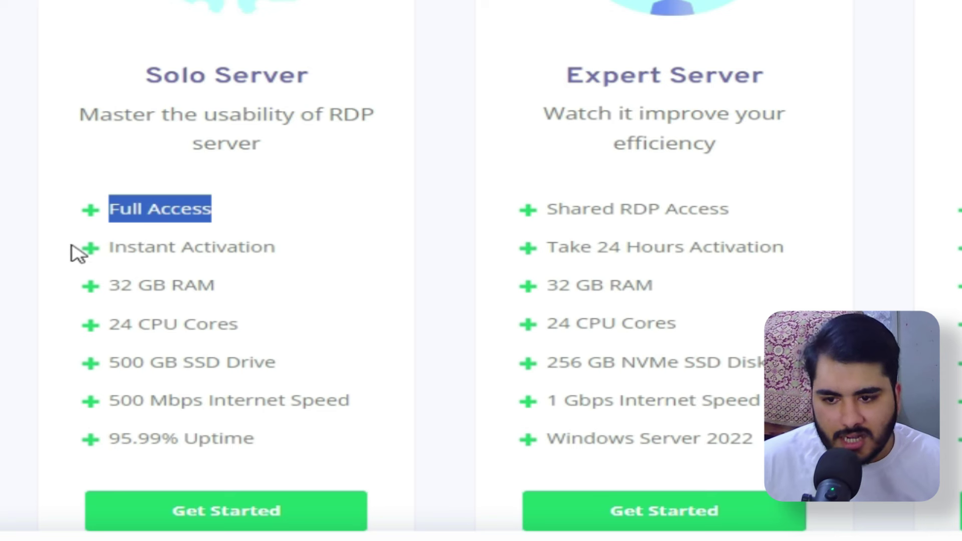
click(107, 269)
drag(107, 271, 183, 285)
drag(109, 324, 236, 326)
drag(110, 365, 241, 365)
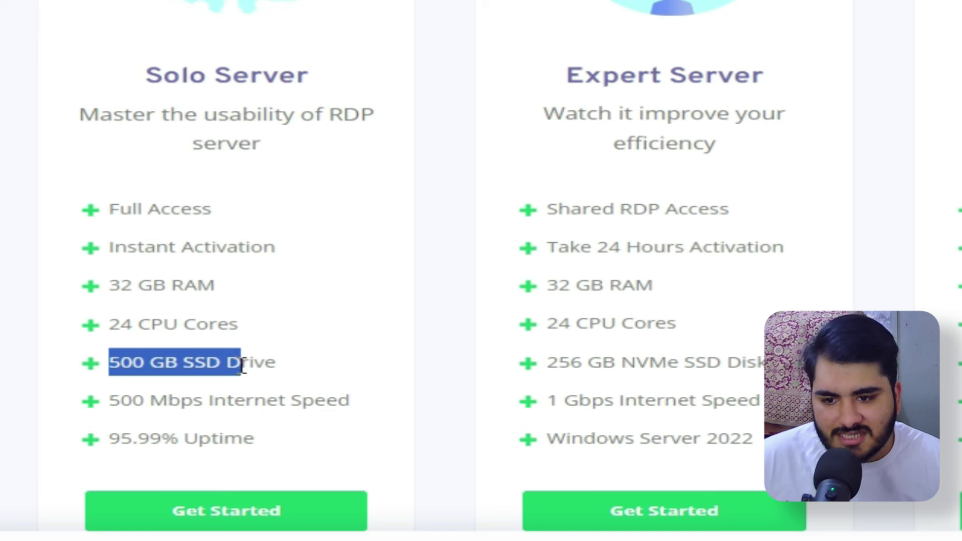
drag(109, 401, 217, 399)
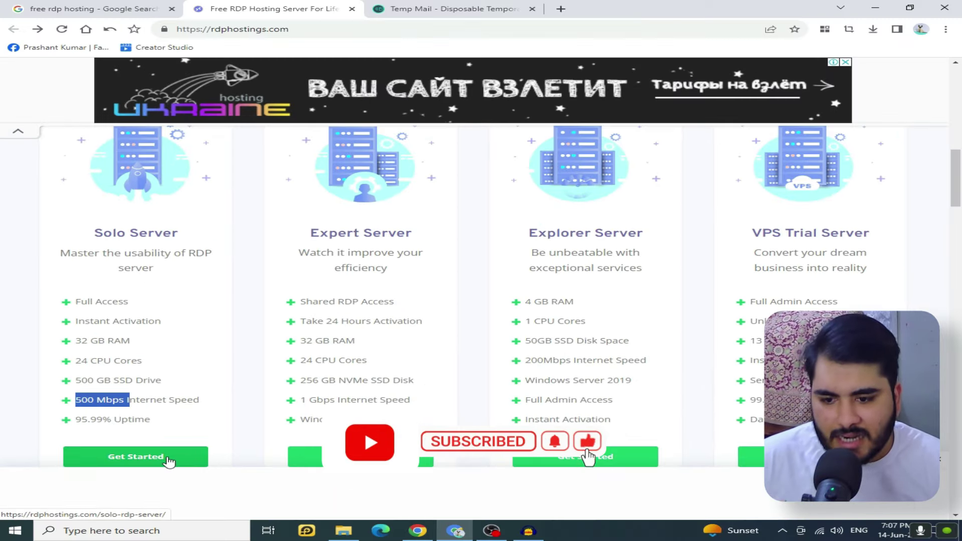
Open the Solo Server plan page and choose Sign up Now under Solo Free Server.
click(214, 482)
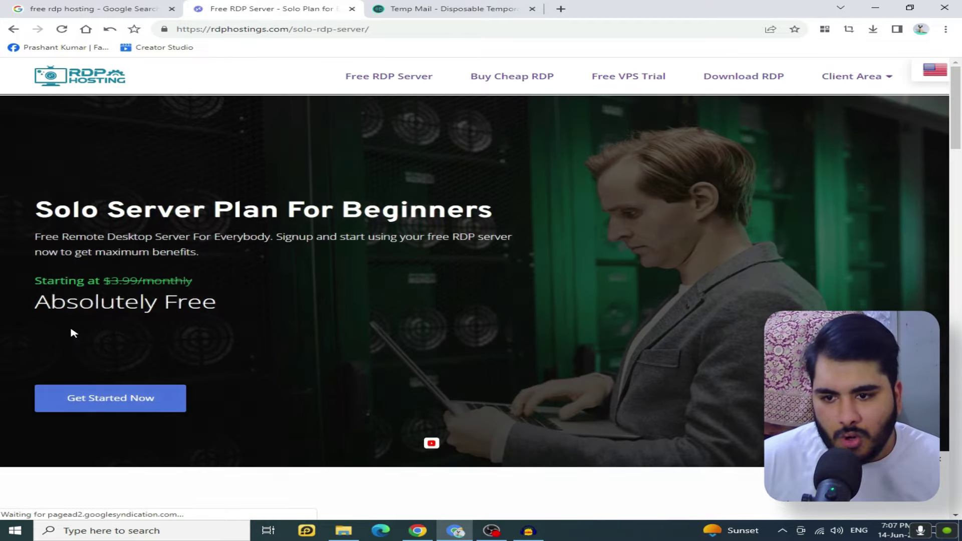
click(121, 409)
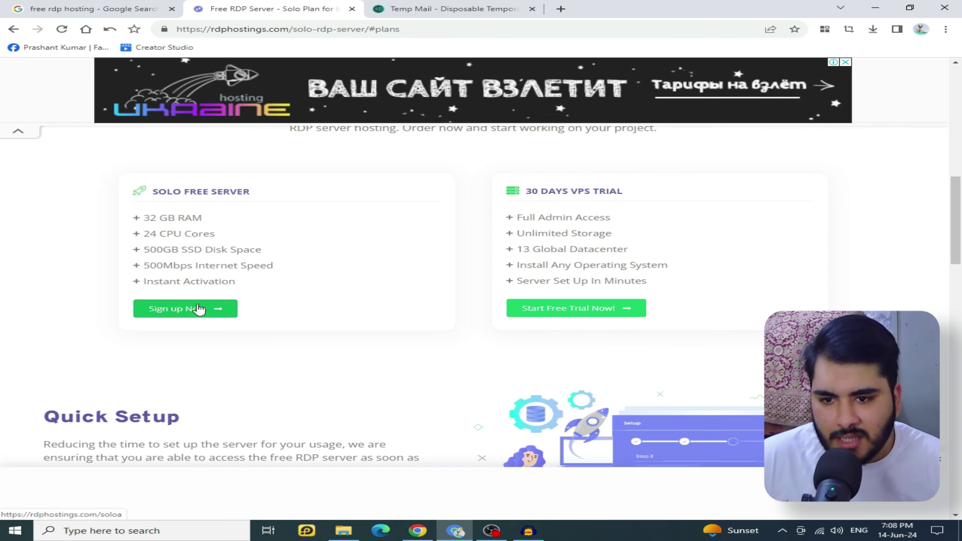
click(216, 317)
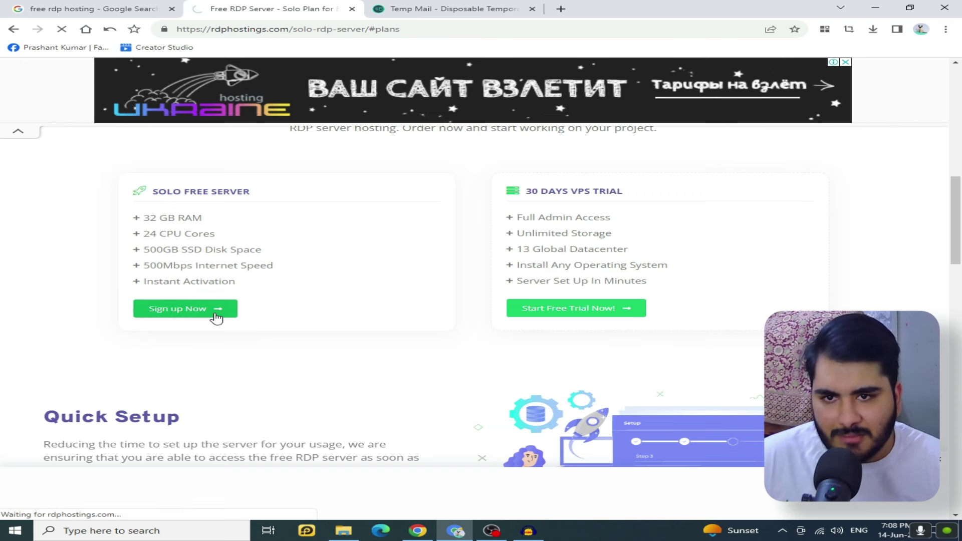
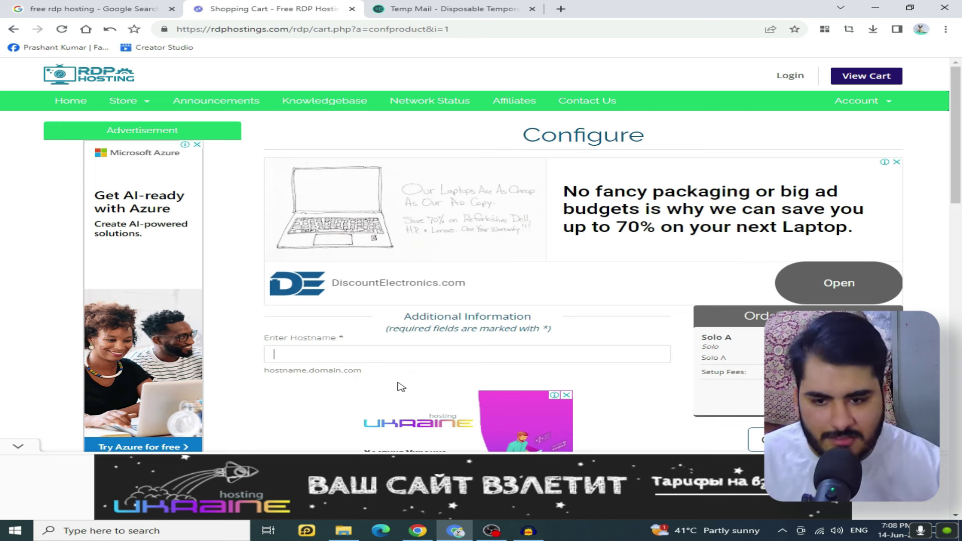
Enter 'learn easy way' as the server hostname and continue to the Review & Checkout page.
text(learn easy way)
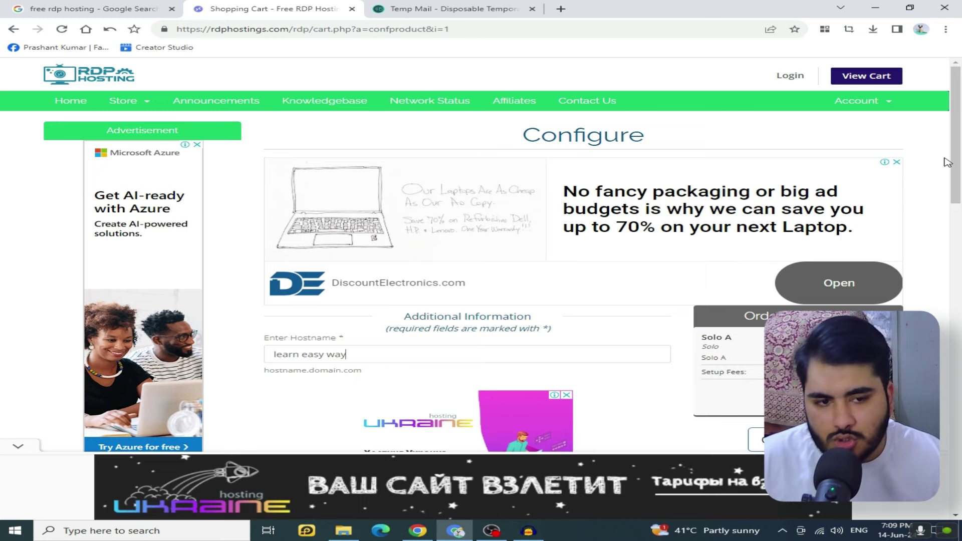
scroll(752, 220, down, 2)
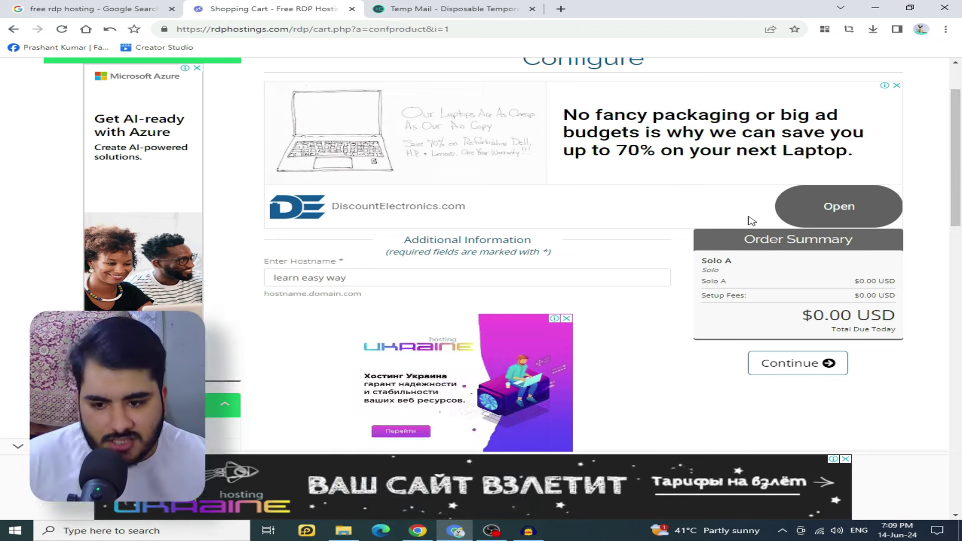
click(788, 369)
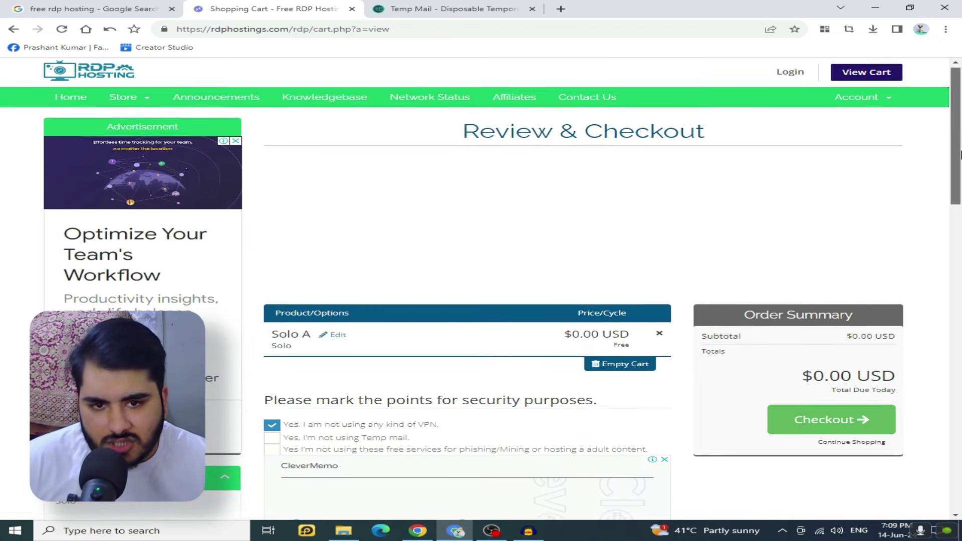
Confirm no temporary mail and no phishing, mining or adult hosting use, then proceed to Checkout.
scroll(961, 156, down, 3)
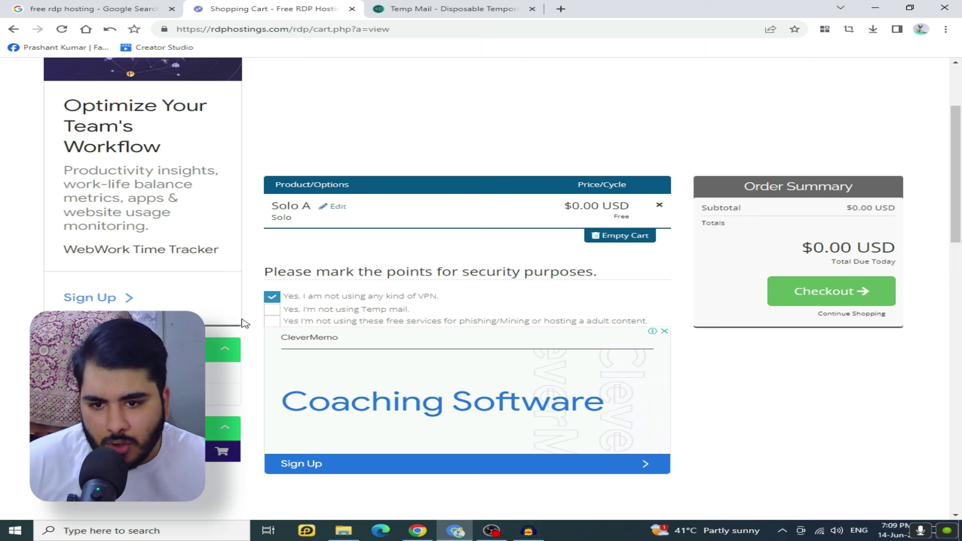
click(272, 310)
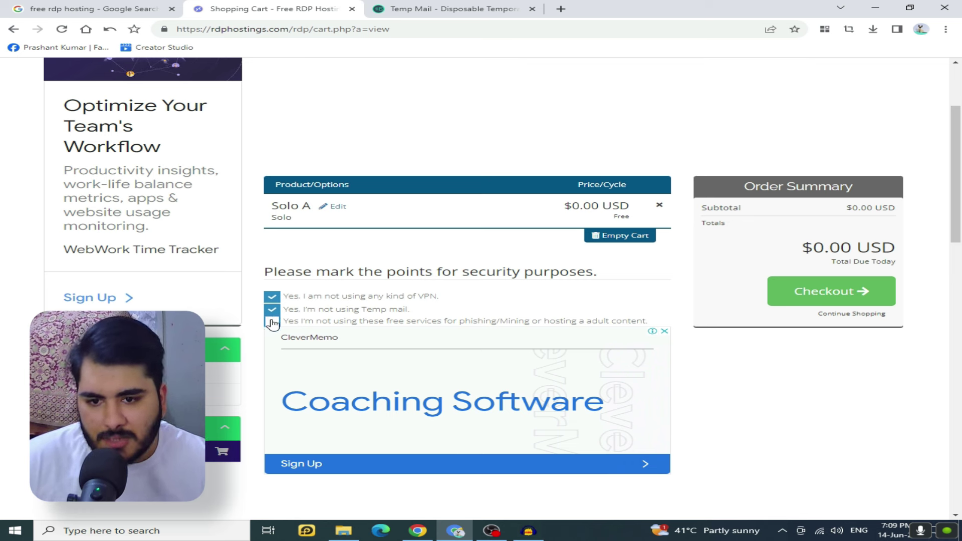
click(272, 322)
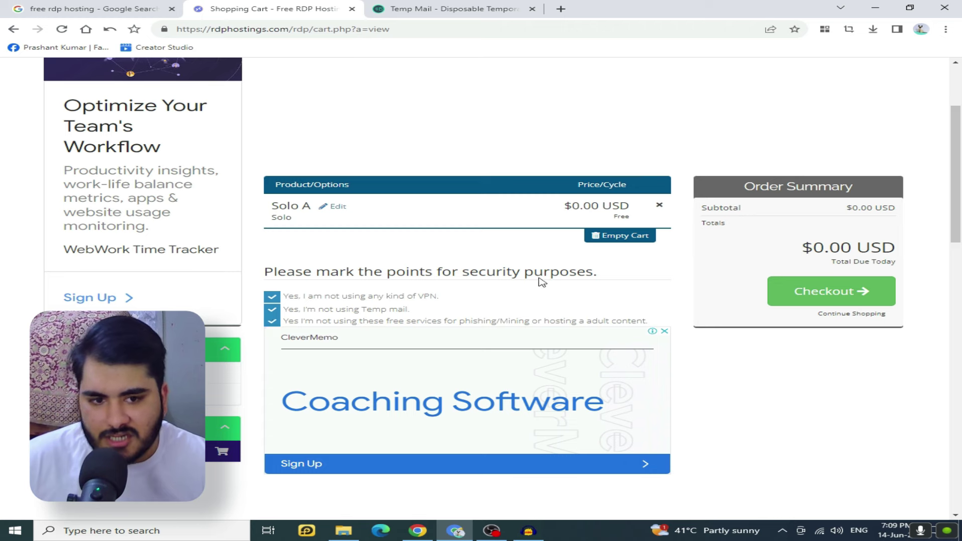
click(786, 290)
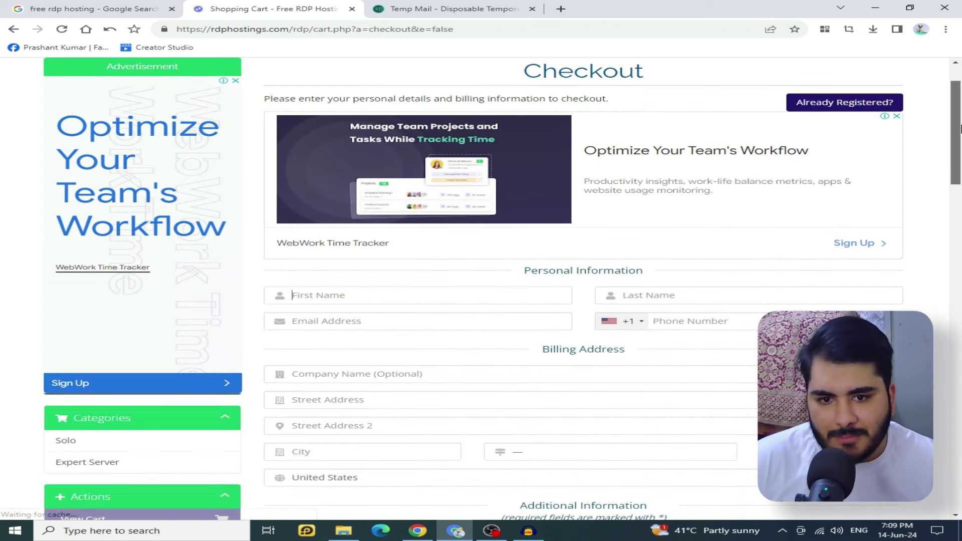
Scroll through the filled checkout form and revisit the e-mail address and phone number fields.
scroll(960, 141, down, 3)
scroll(961, 142, down, 2)
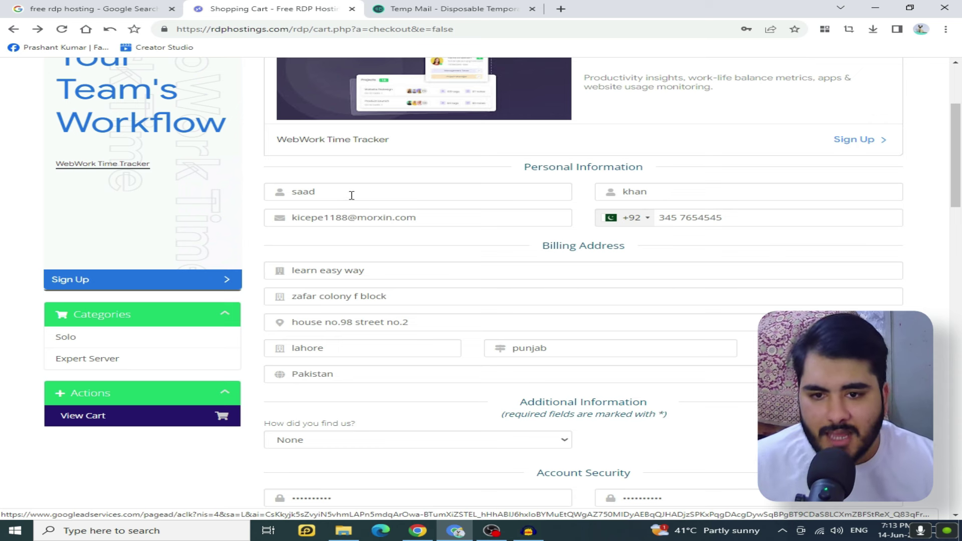
click(465, 225)
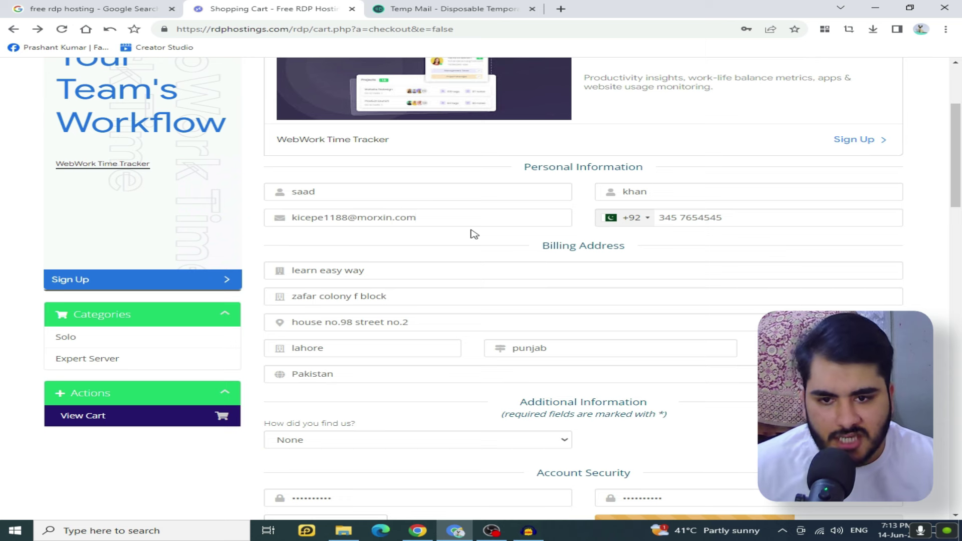
click(697, 217)
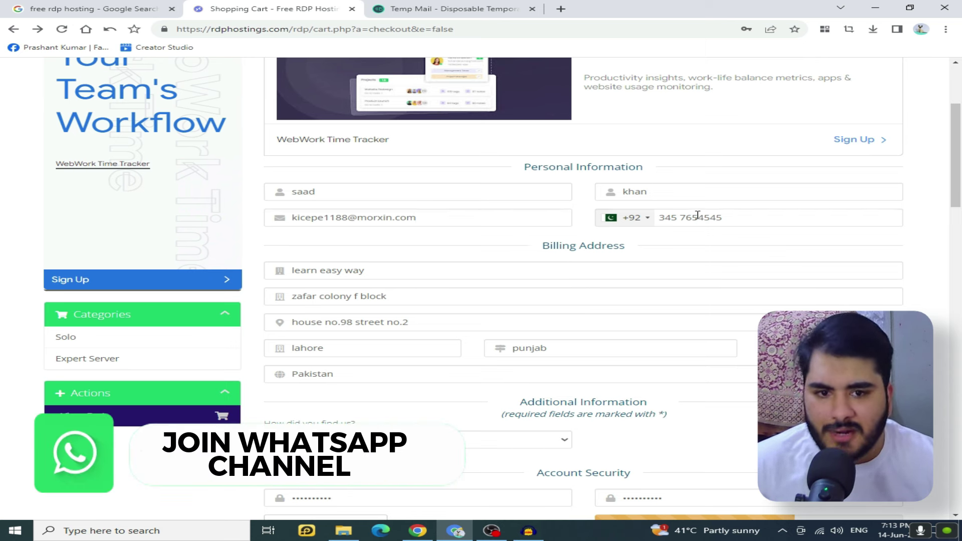
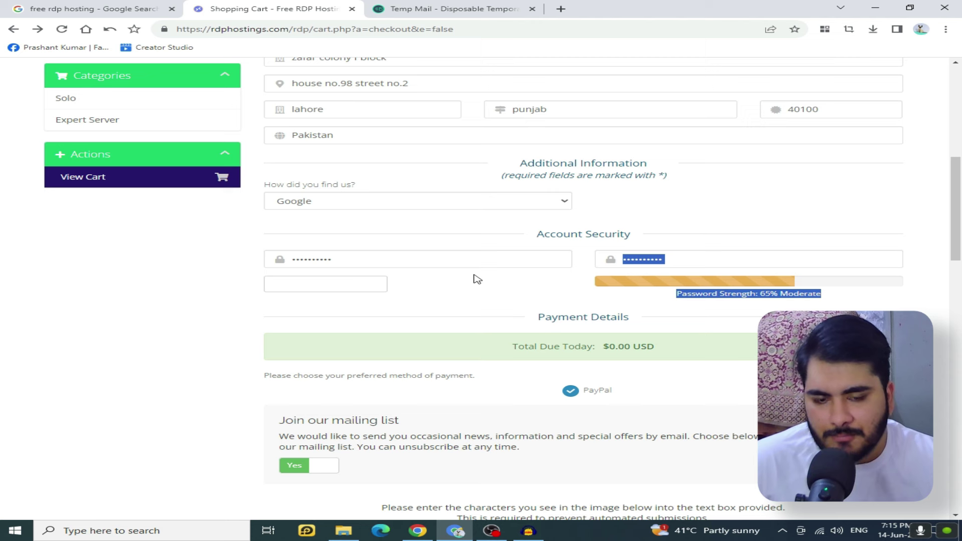
Fill in the captcha on the free RDP order form and submit the order.
click(502, 266)
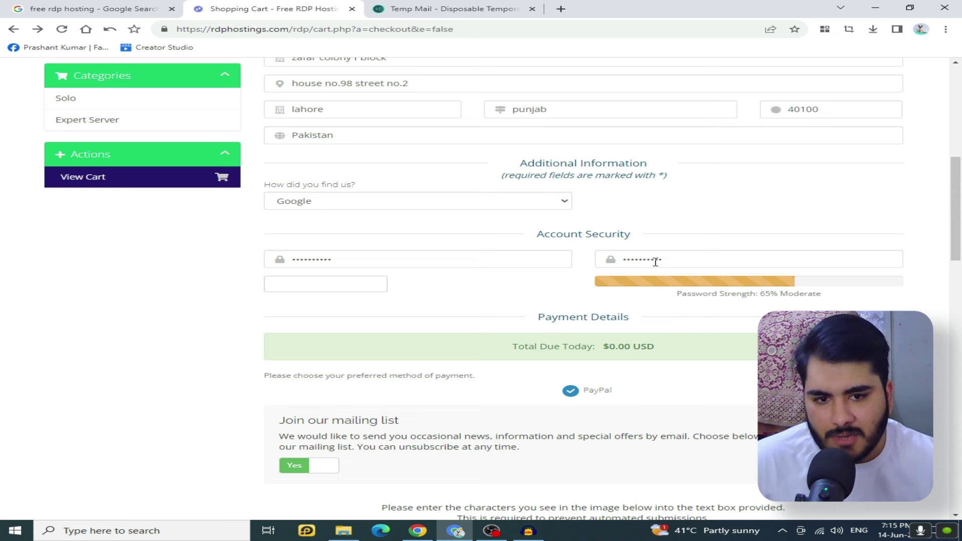
drag(960, 219, 960, 262)
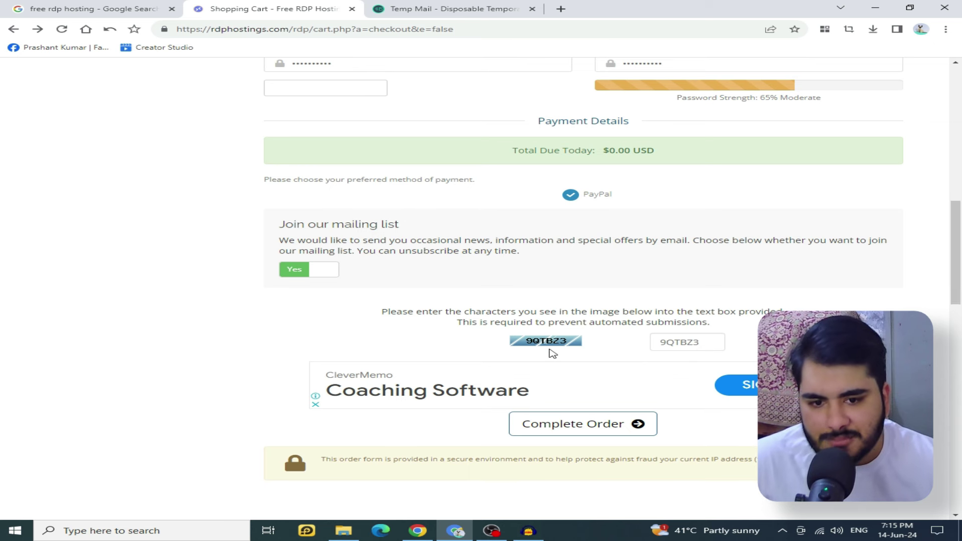
drag(530, 346, 545, 342)
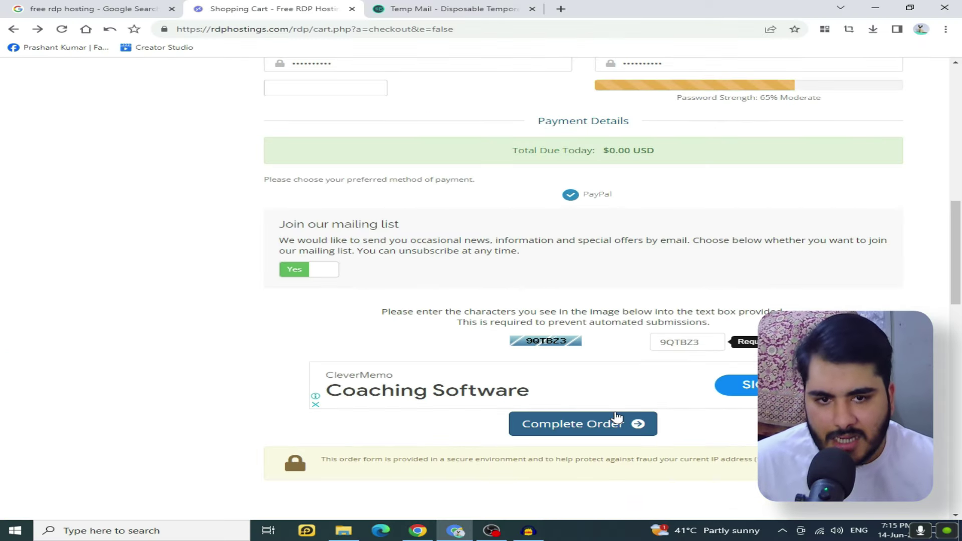
click(559, 428)
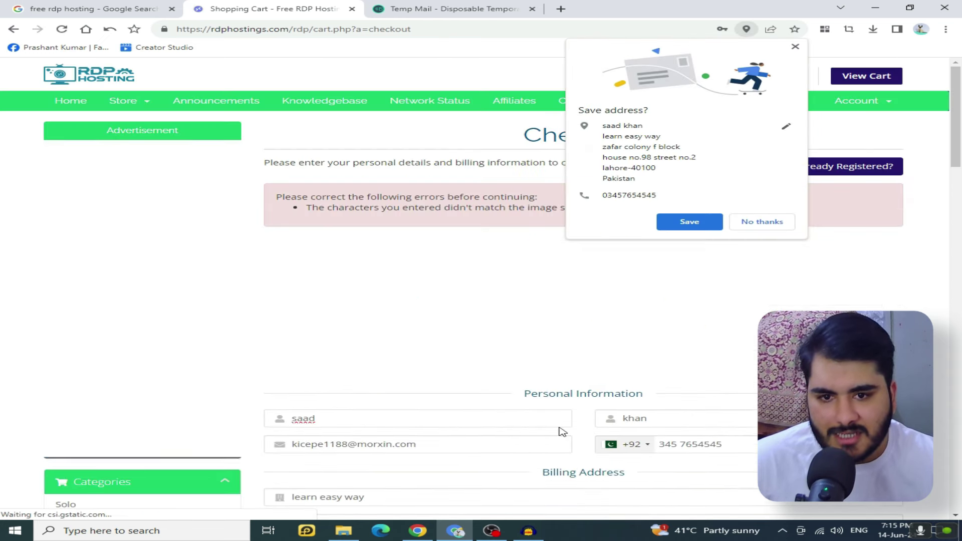
Dismiss Chrome's Save address popup and resubmit the order with the new captcha.
click(796, 47)
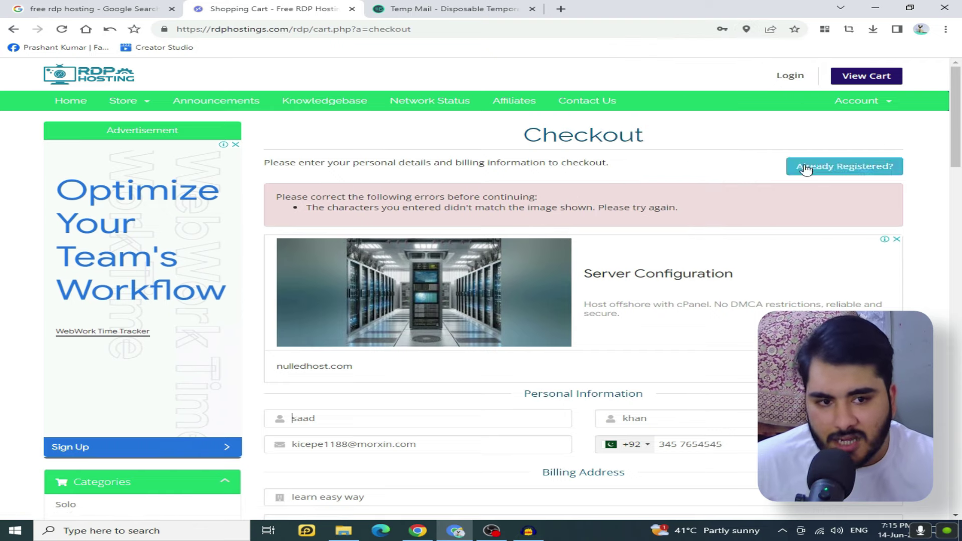
drag(955, 137, 960, 254)
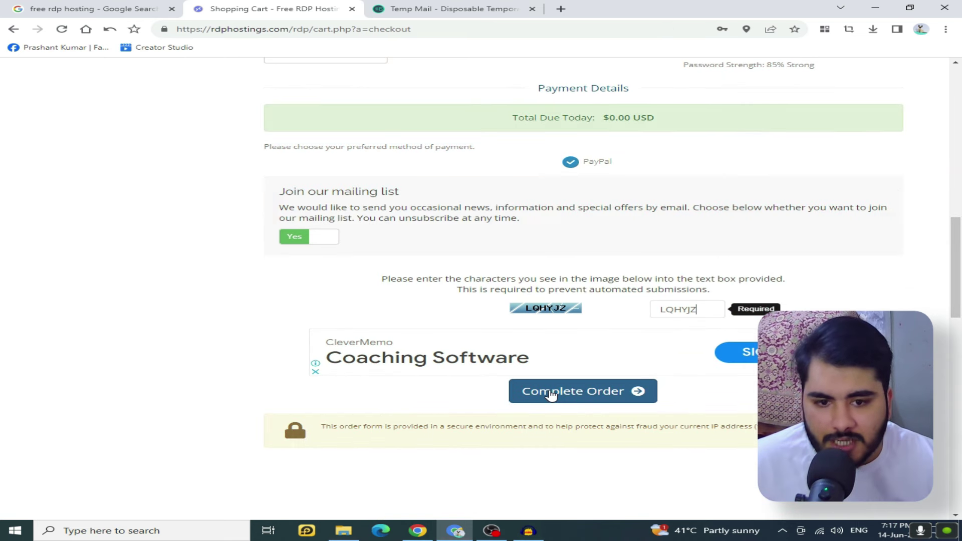
click(551, 395)
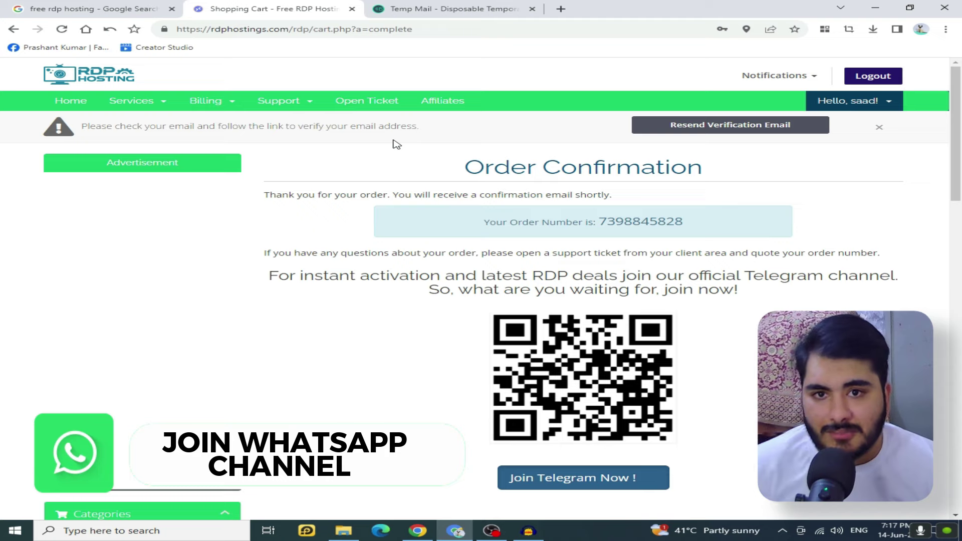
In the Temp Mail inbox, follow the verify link in the Email Address Verification message, then continue to the client area.
click(430, 7)
scroll(961, 168, down, 4)
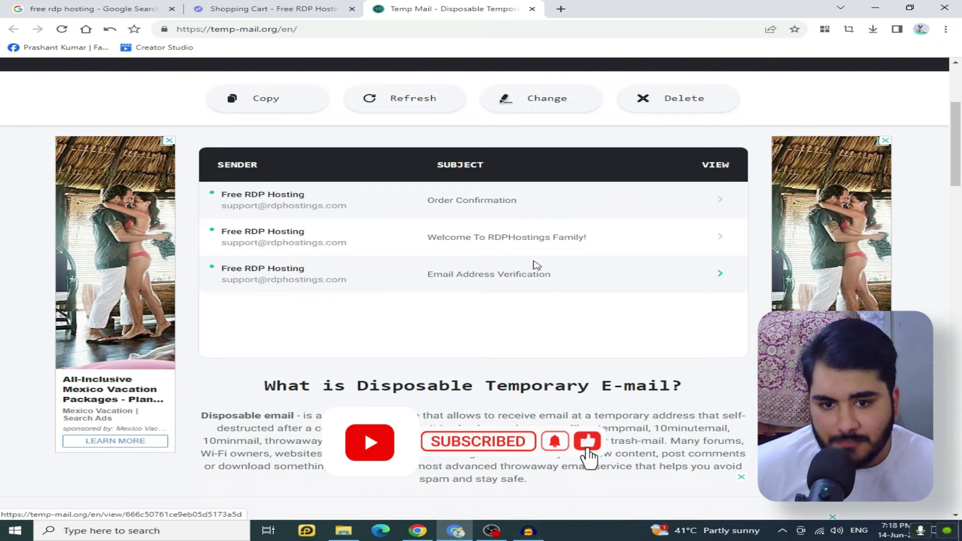
click(541, 274)
click(572, 326)
scroll(474, 250, down, 8)
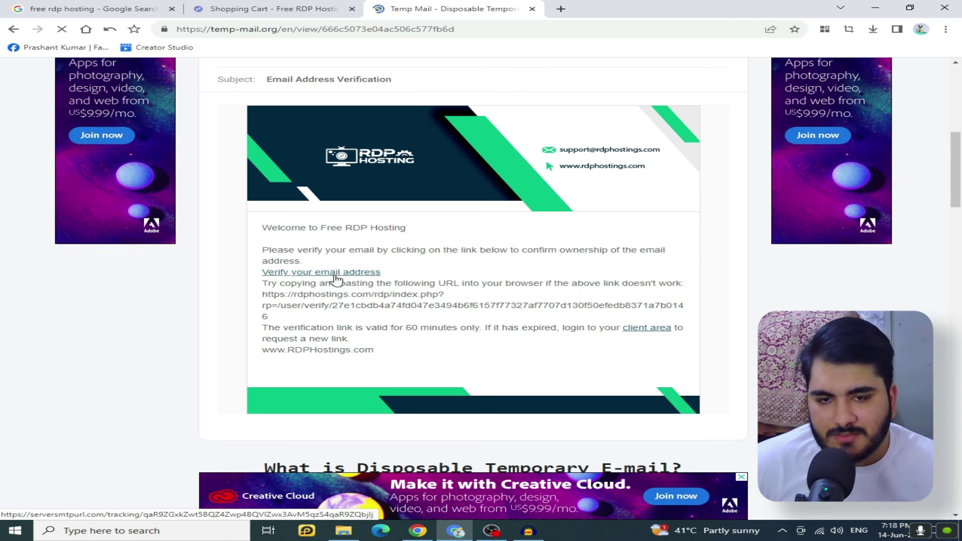
click(336, 278)
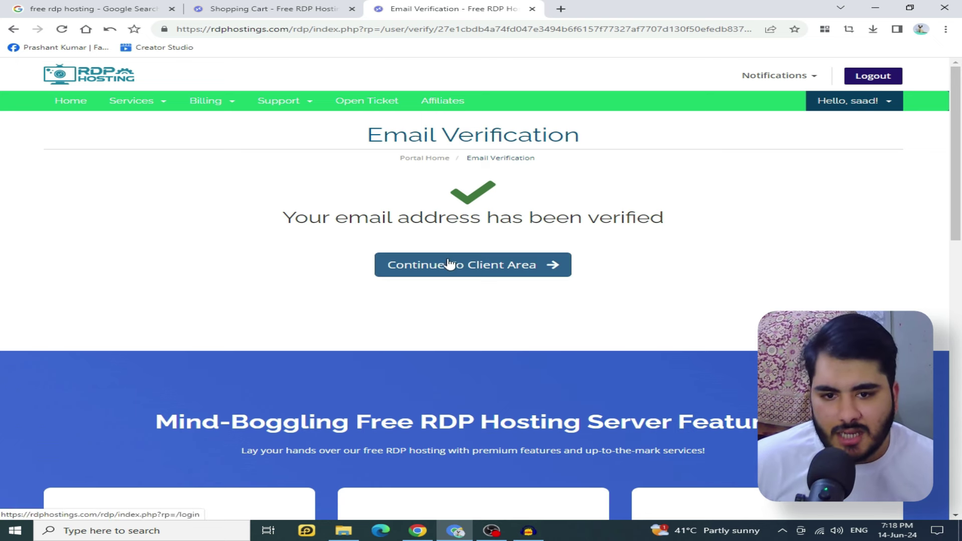
click(471, 276)
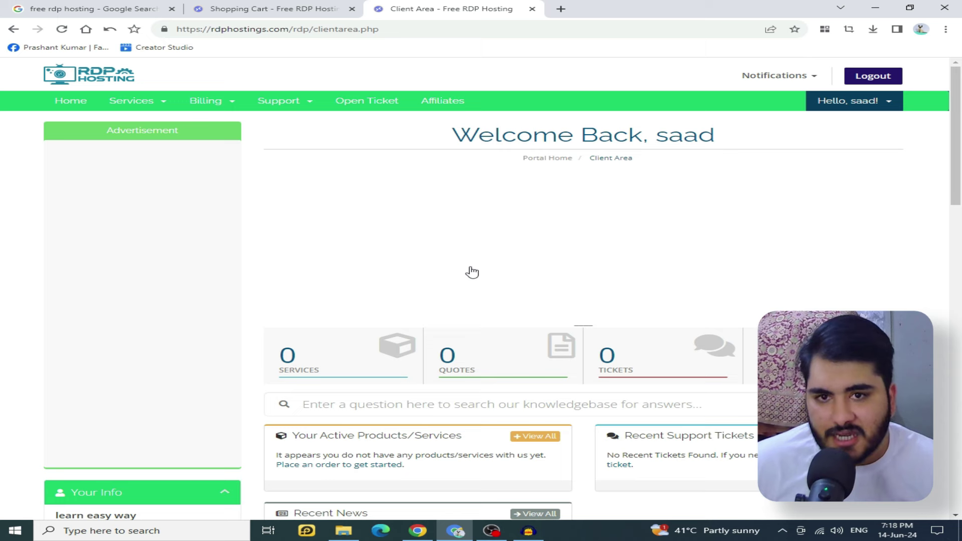
Open the services list showing the free Solo A service as Pending, then bring YouTube forward.
drag(955, 126, 958, 147)
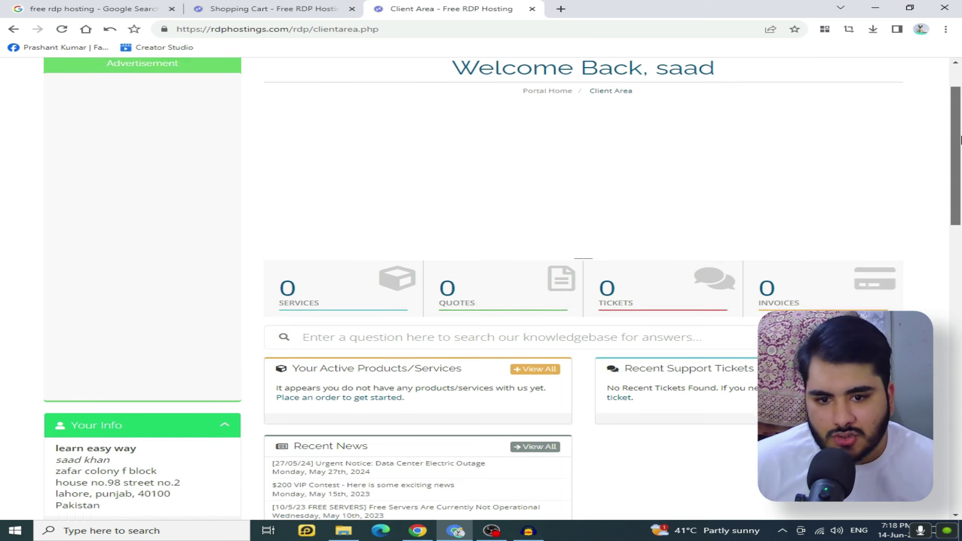
click(303, 298)
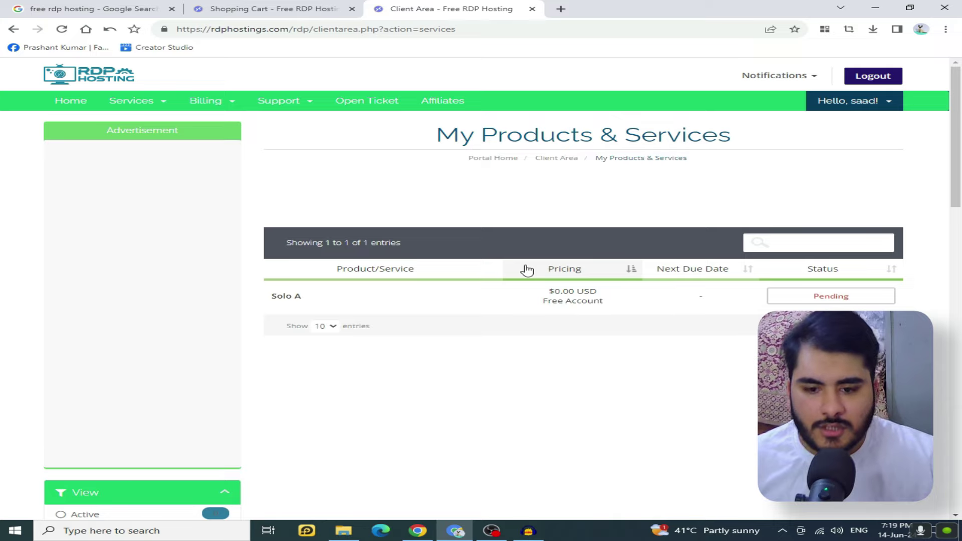
click(418, 531)
Switch to the Paise Kamao channel's Videos tab in YouTube.
right_click(175, 4)
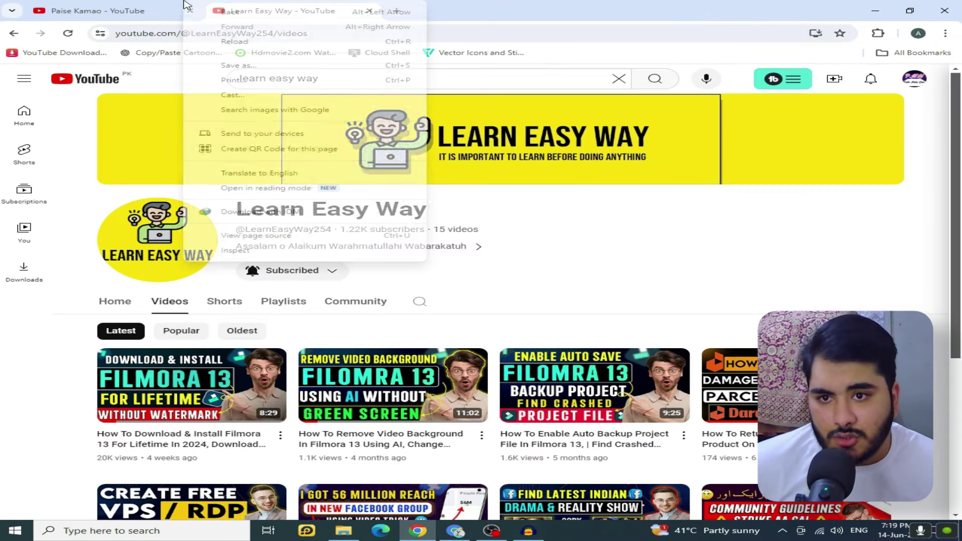
click(176, 4)
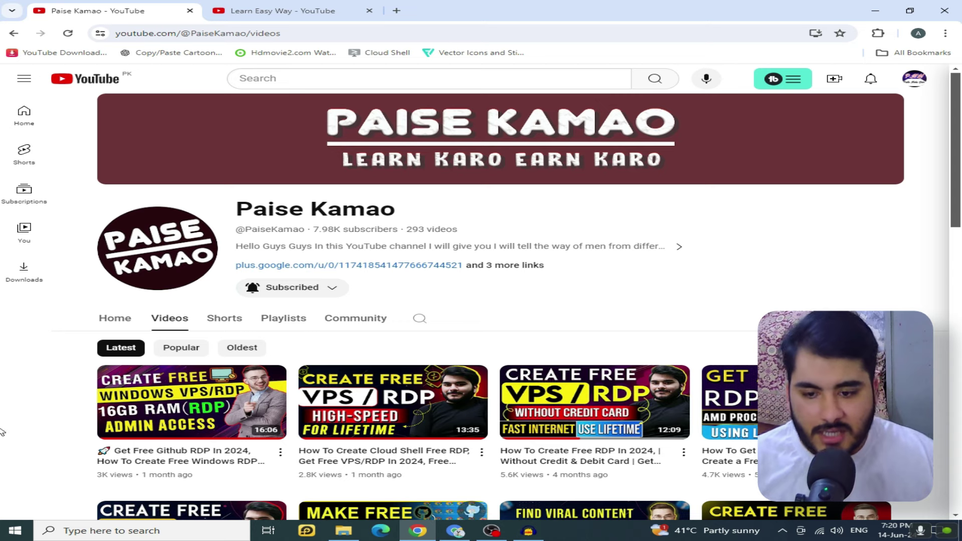
mouse_move(141, 403)
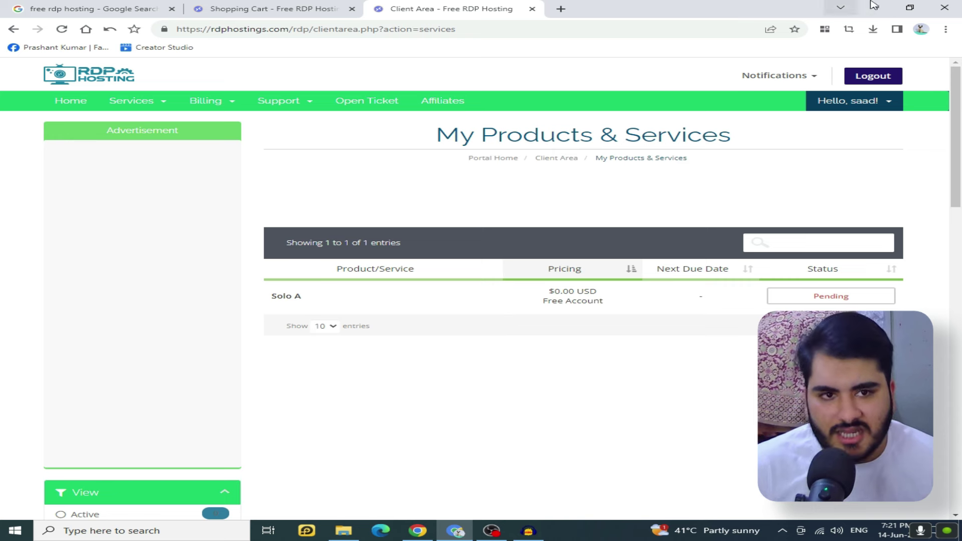
Close the three-tab RDPHostings Chrome window and open Gmail in Cent Browser.
click(945, 7)
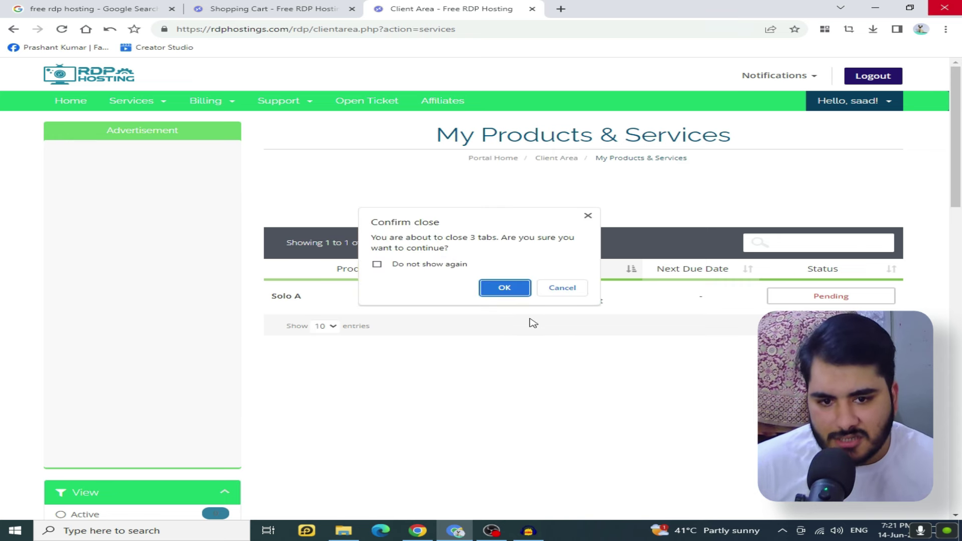
click(505, 287)
double_click(722, 93)
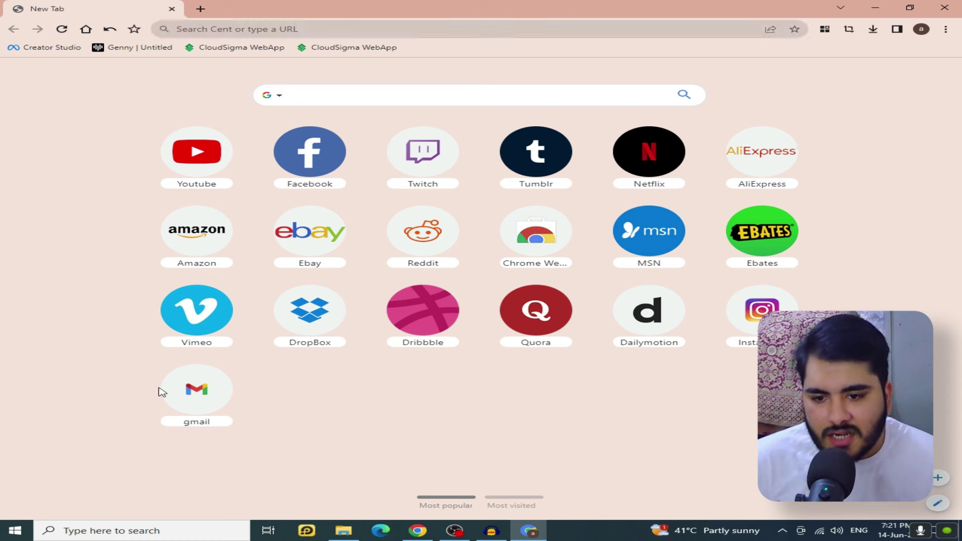
click(167, 398)
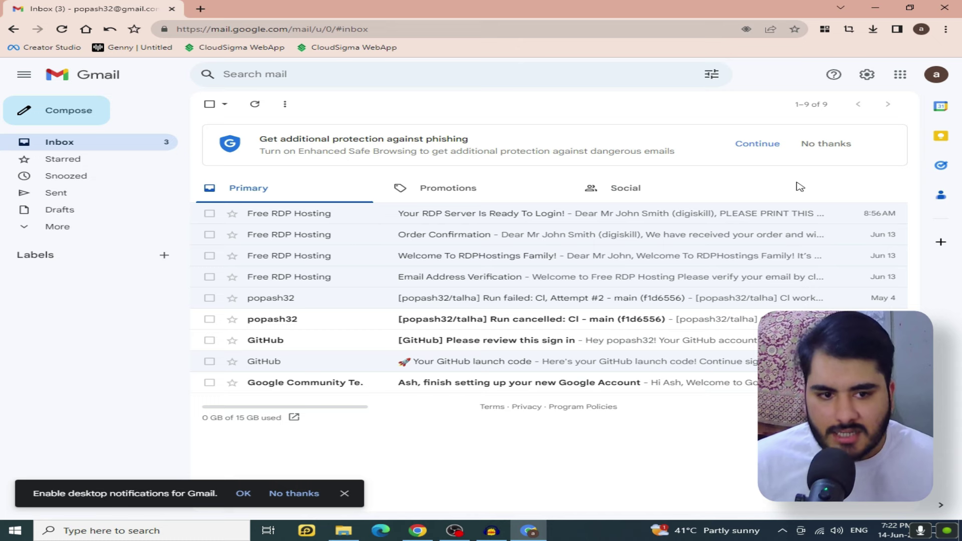
click(529, 216)
right_click(529, 216)
click(558, 344)
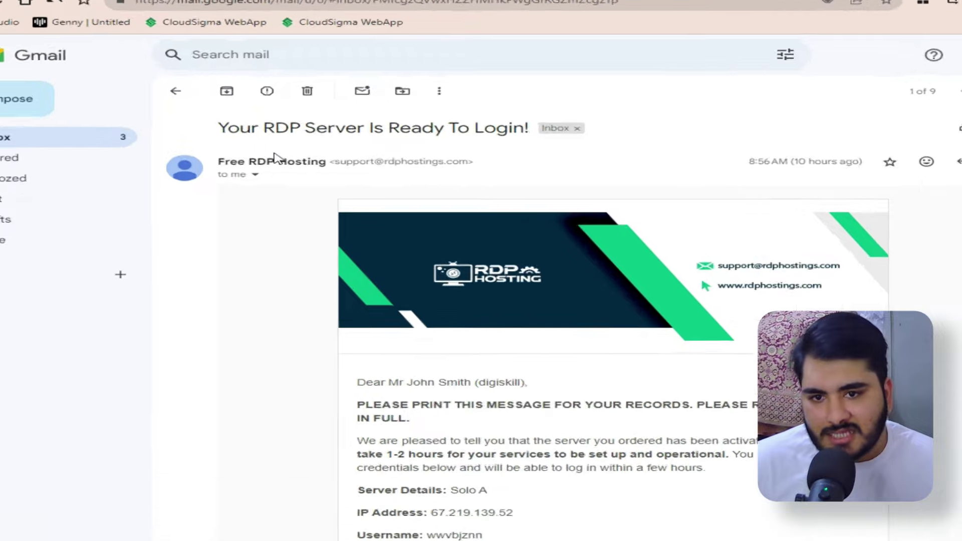
right_click(223, 143)
click(235, 119)
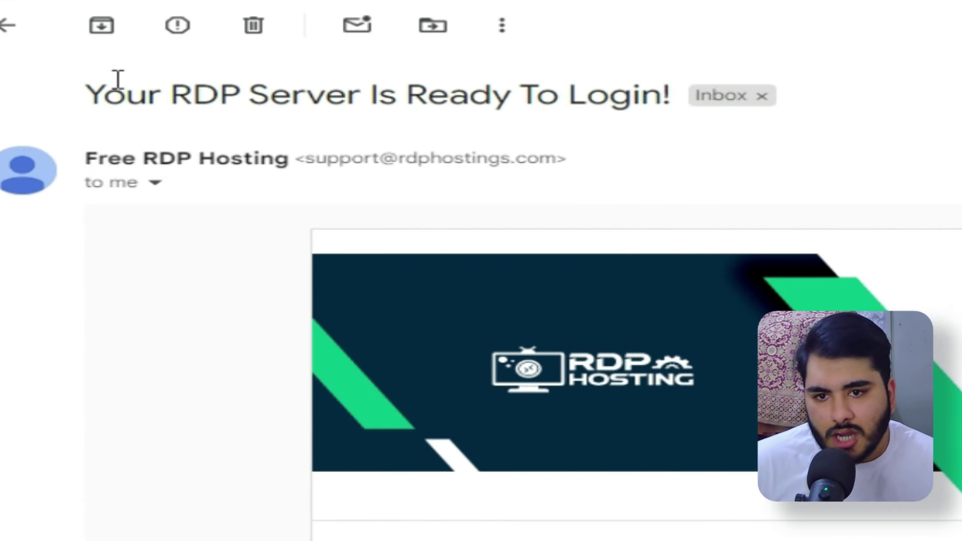
drag(104, 93, 618, 109)
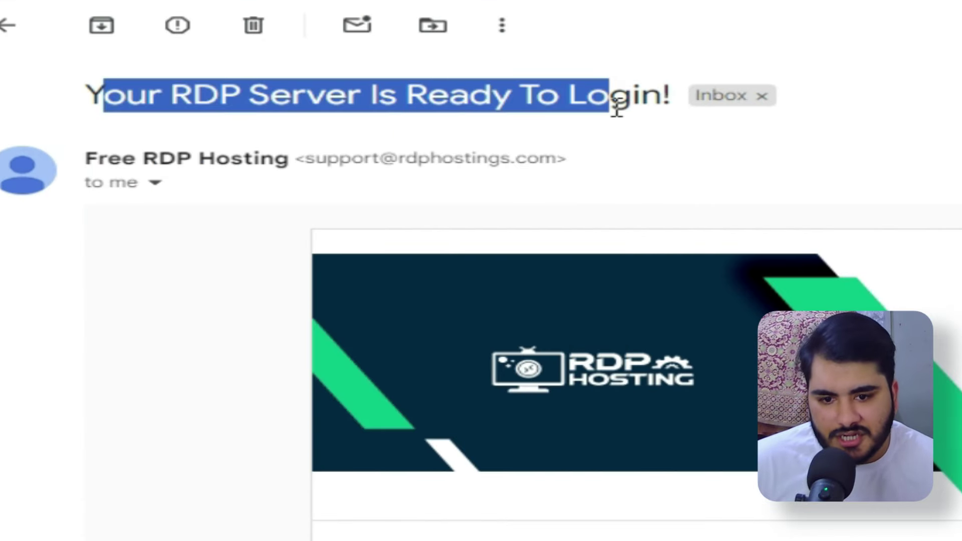
scroll(573, 386, down, 5)
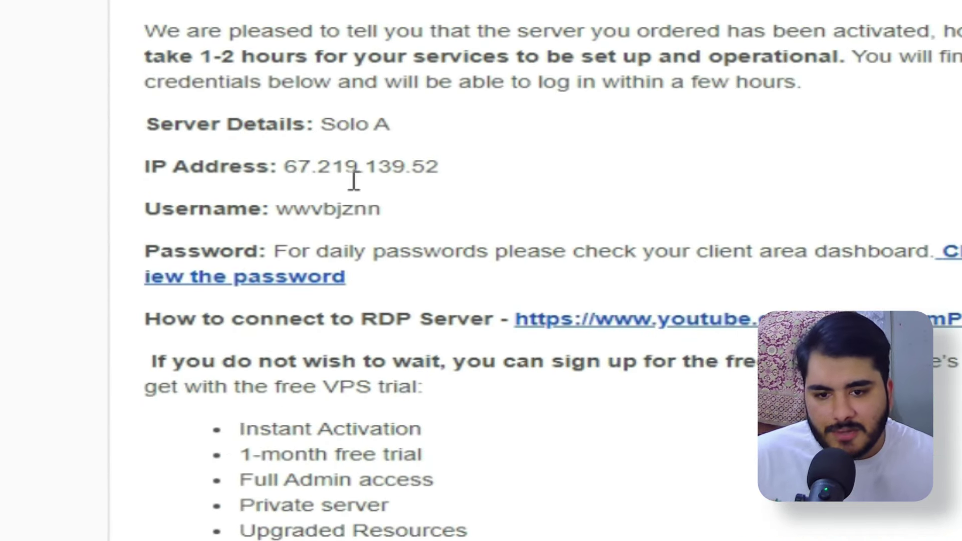
drag(380, 207, 273, 147)
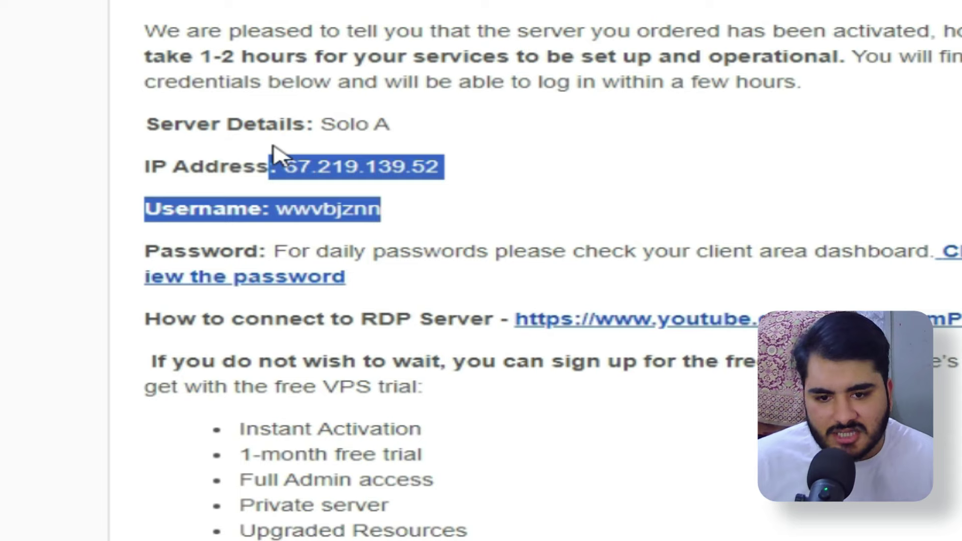
right_click(274, 146)
click(597, 88)
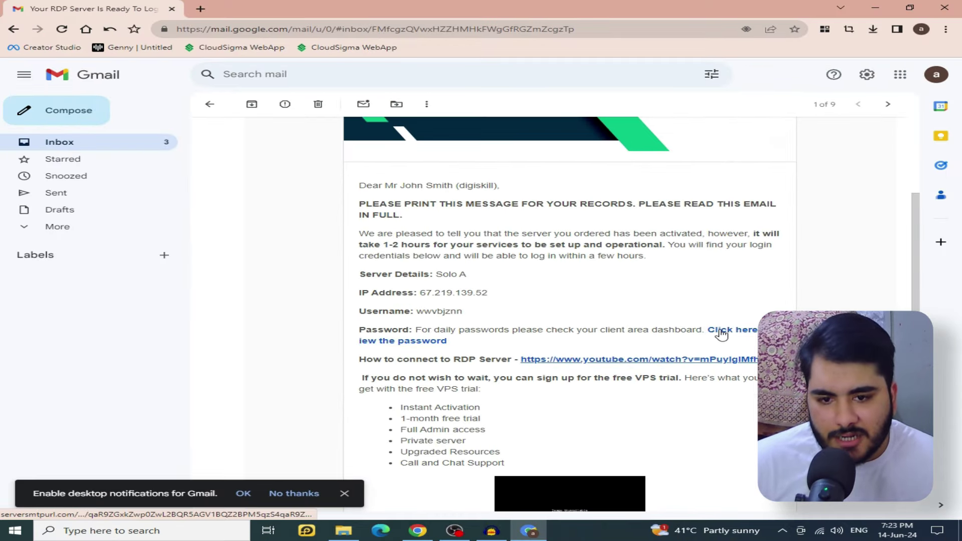
Open the RDPHostings client area from the email, reload past the error, and select Solo A's daily password.
click(722, 332)
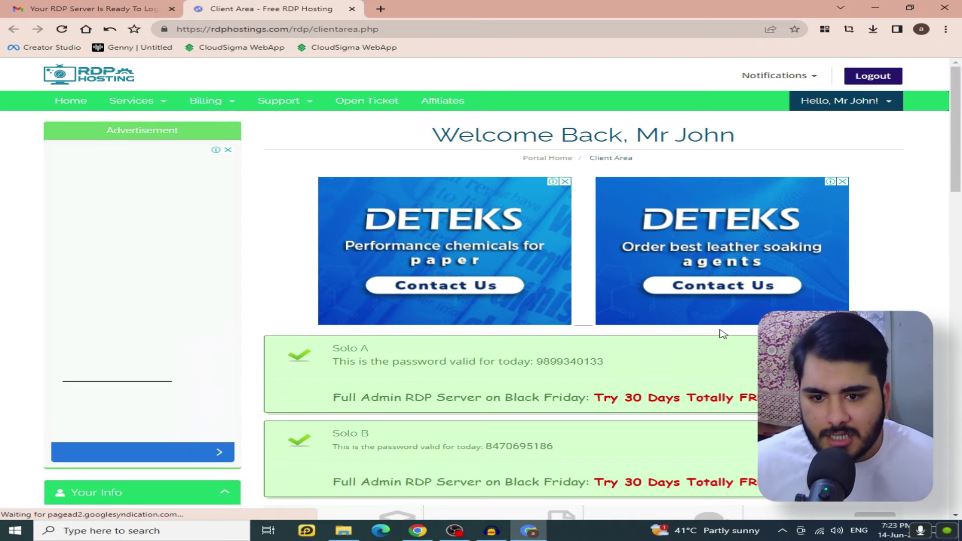
scroll(810, 177, down, 5)
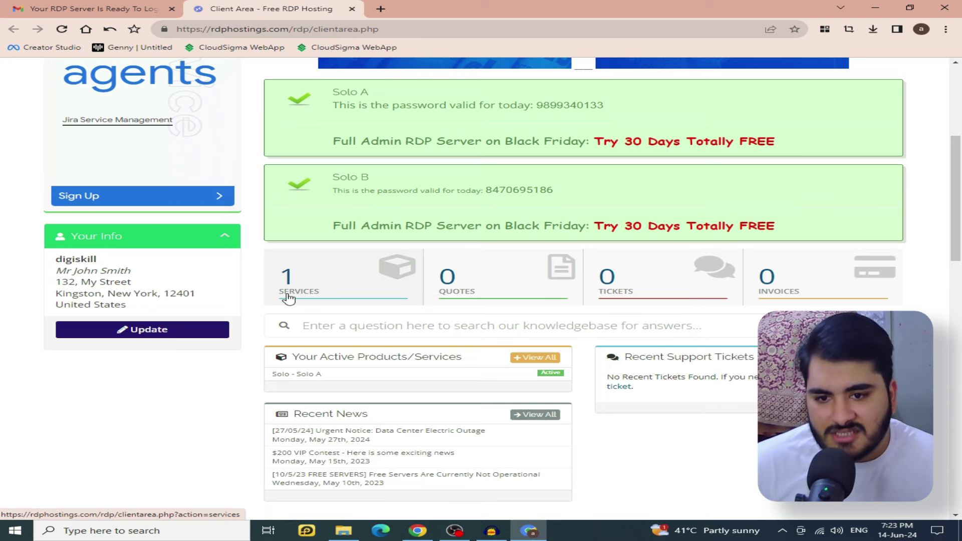
click(289, 295)
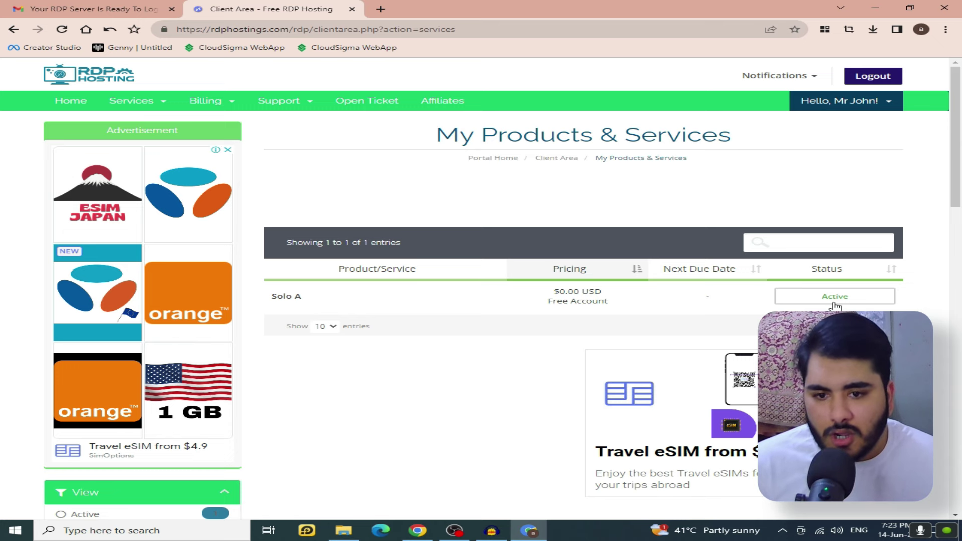
click(74, 101)
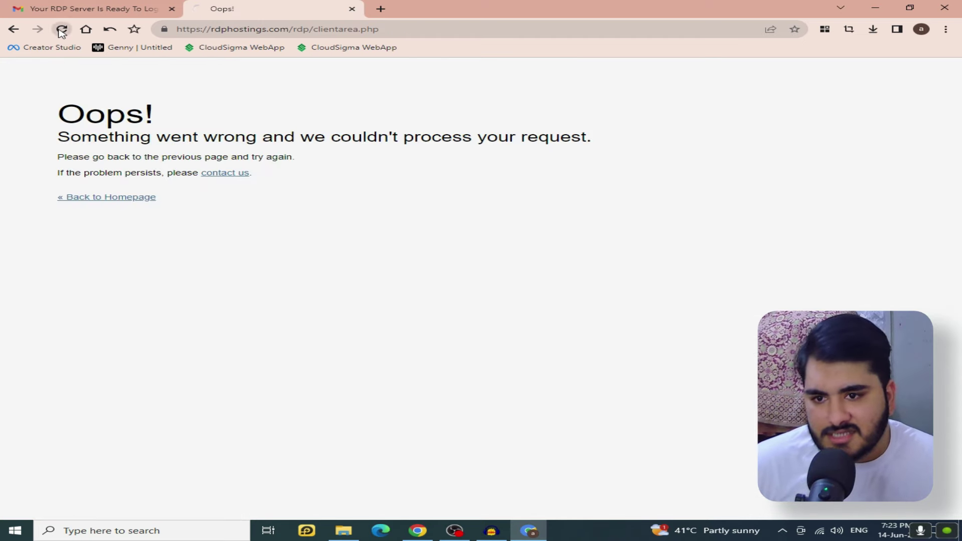
click(62, 30)
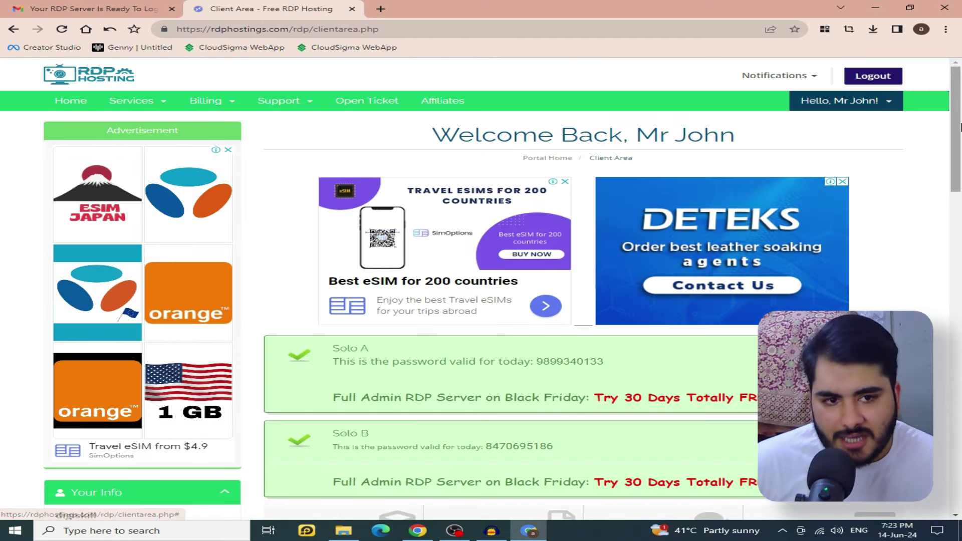
scroll(961, 126, down, 2)
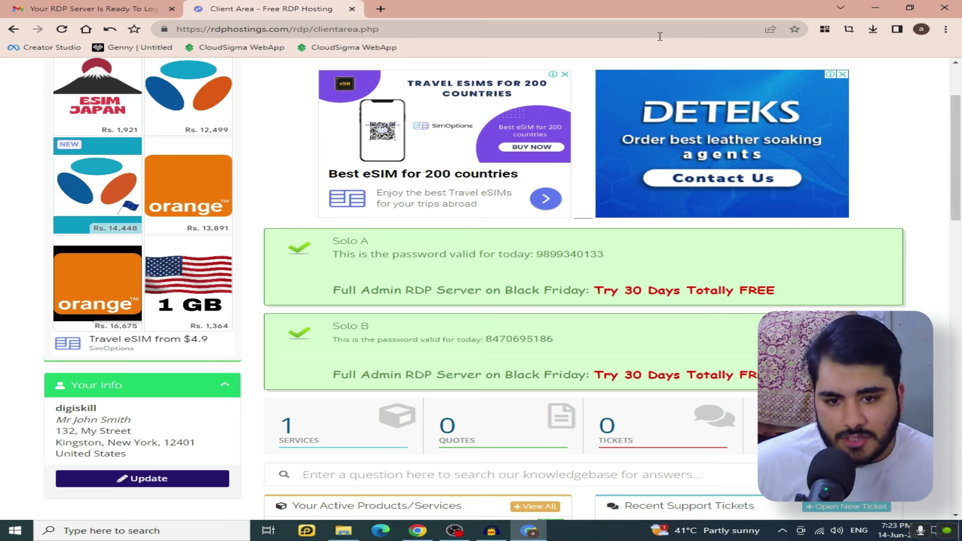
drag(536, 254, 624, 260)
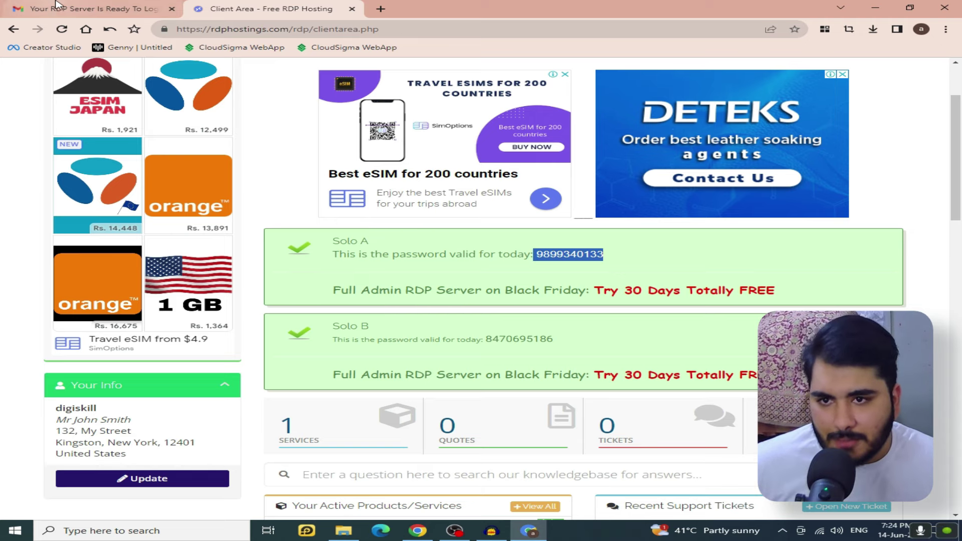
Copy the server IP 67.219.139.52 from the Gmail email and launch Remote Desktop Connection.
click(96, 8)
double_click(431, 290)
right_click(432, 291)
click(446, 297)
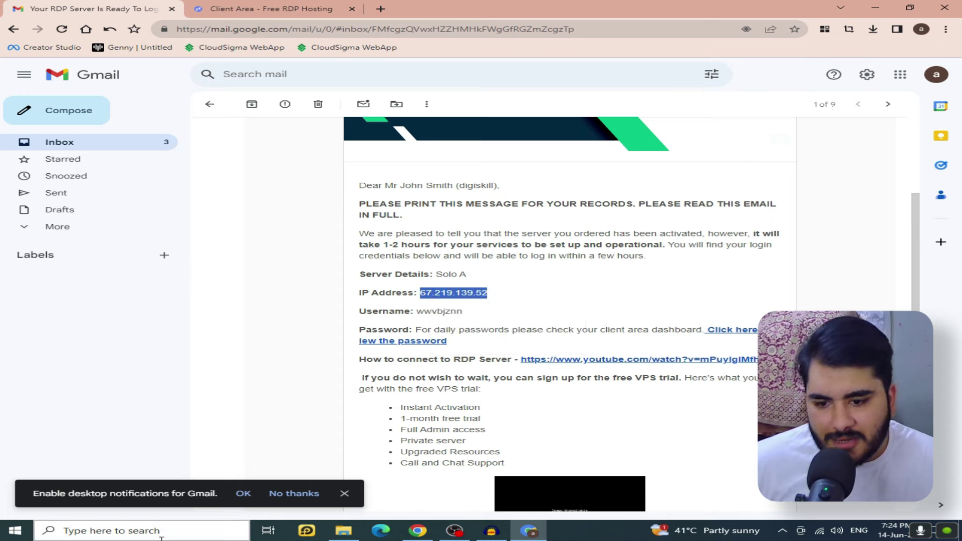
click(161, 534)
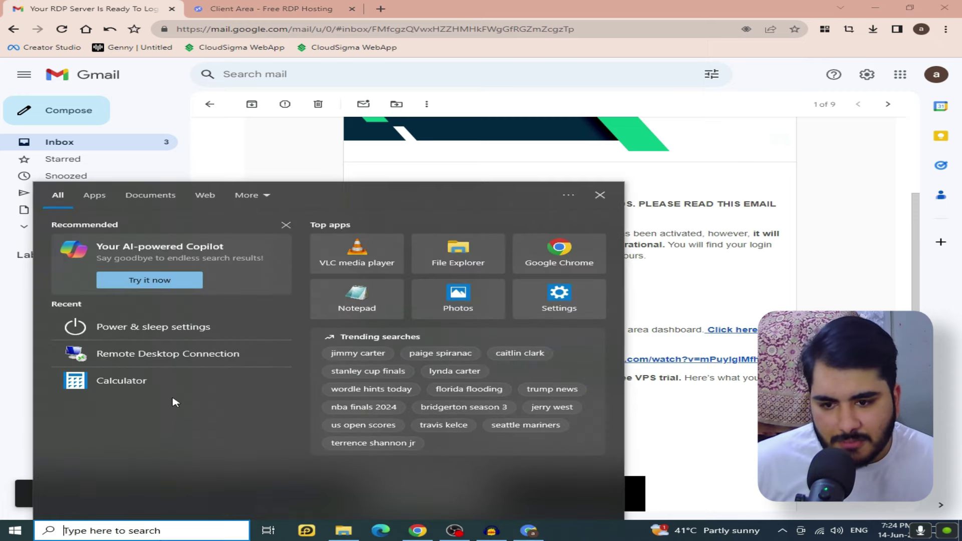
click(193, 361)
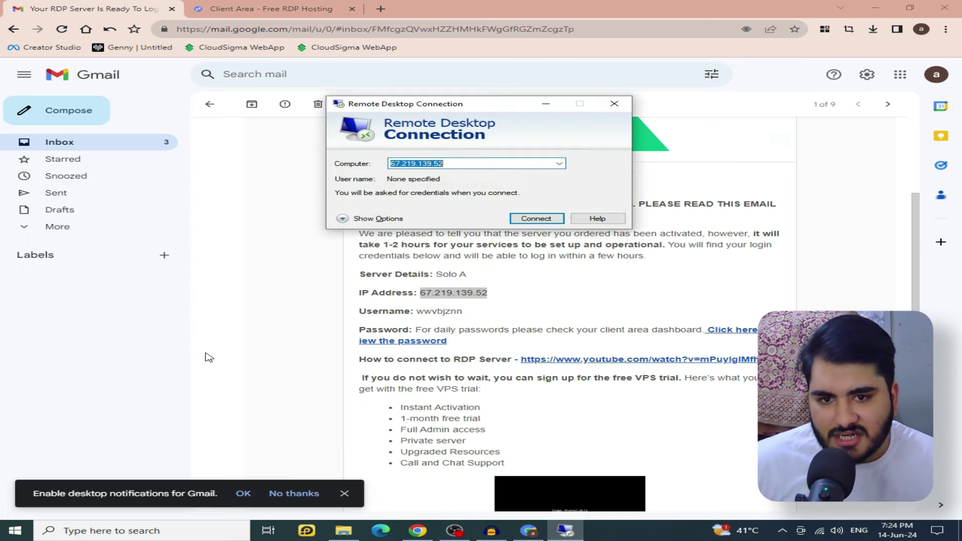
Paste 67.219.139.52 as the computer, connect, and accept the identity verification warning.
right_click(427, 165)
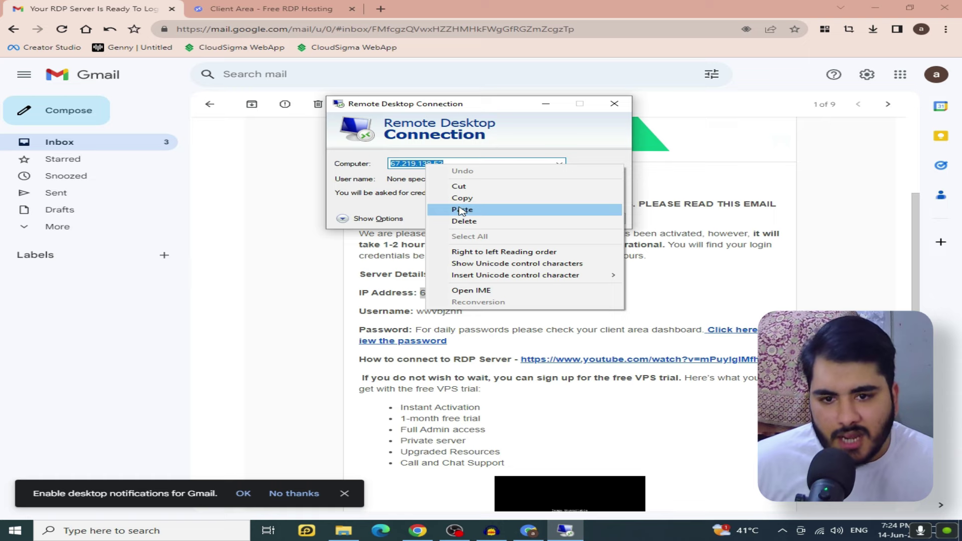
click(461, 210)
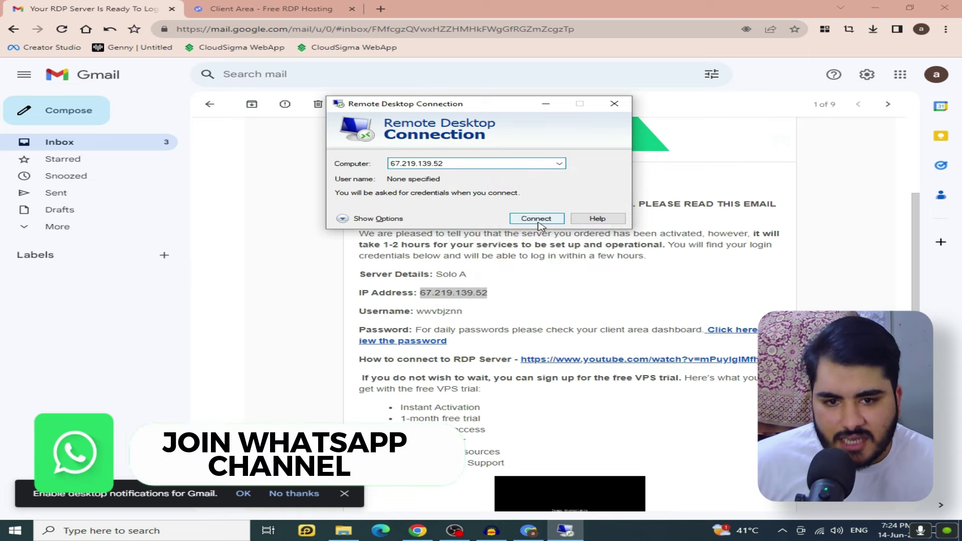
click(536, 219)
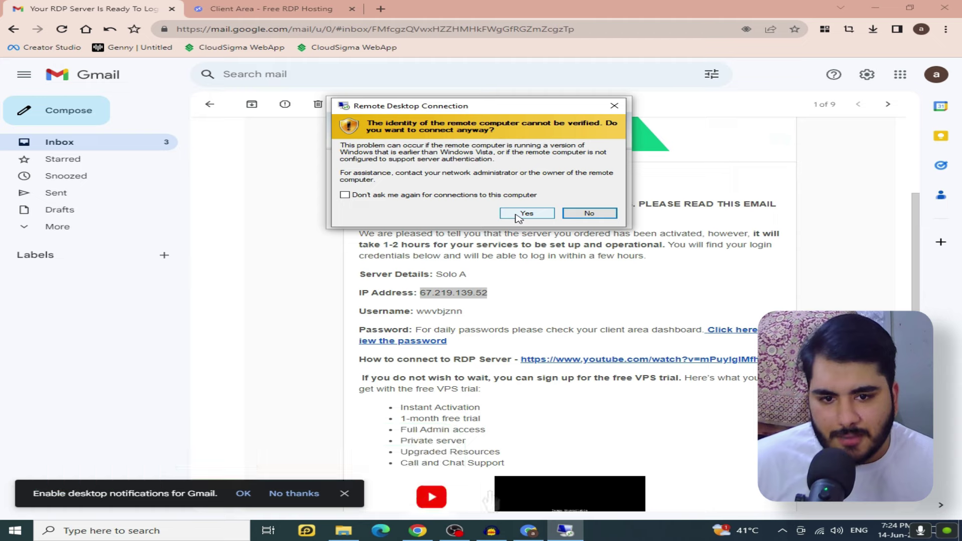
click(524, 214)
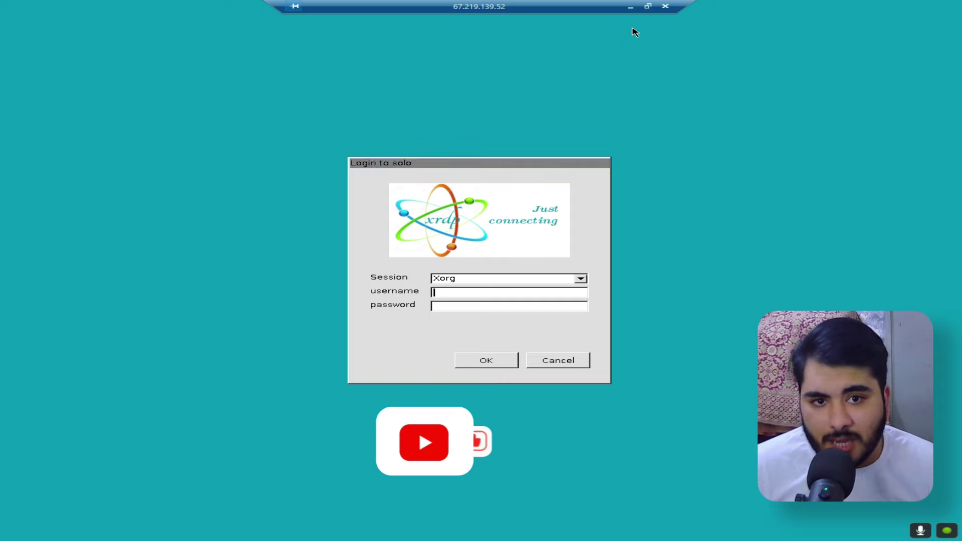
Restore the remote session to a smaller window moved to the top-left and resized.
click(648, 7)
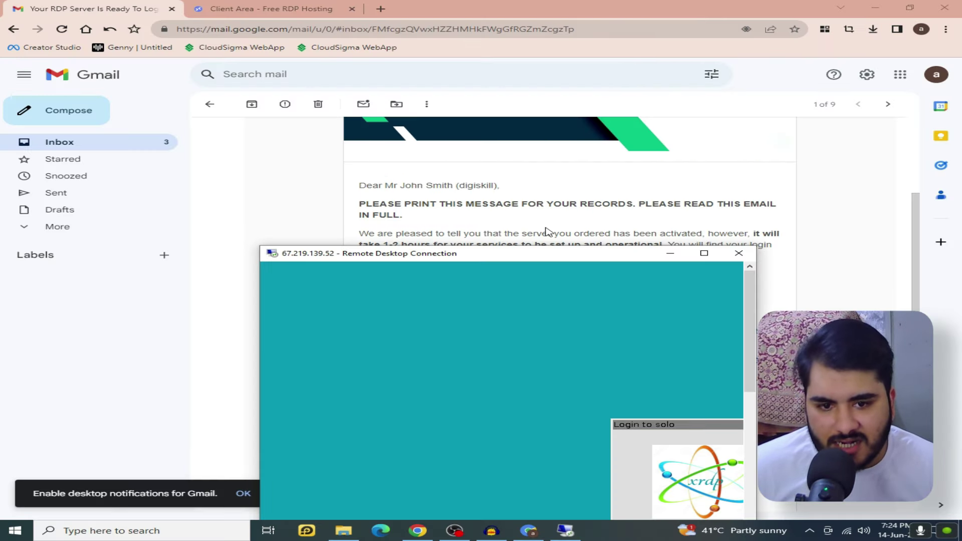
drag(575, 254, 313, 28)
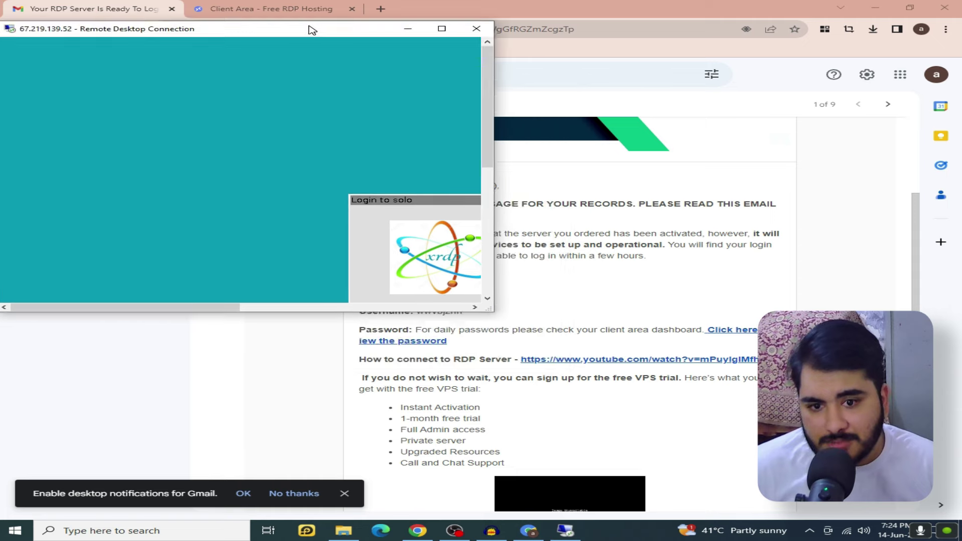
right_click(310, 27)
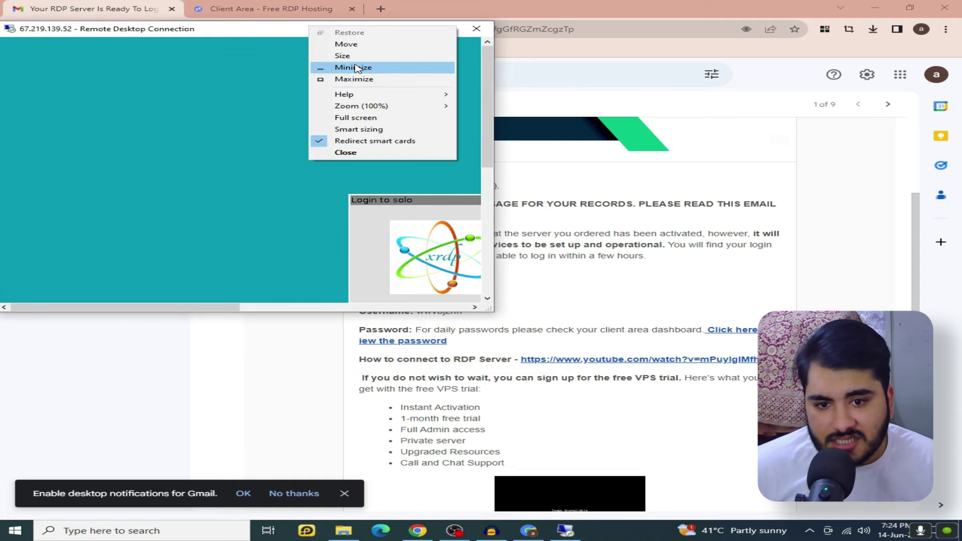
click(487, 310)
drag(488, 308, 399, 250)
drag(146, 248, 266, 248)
drag(395, 100, 395, 160)
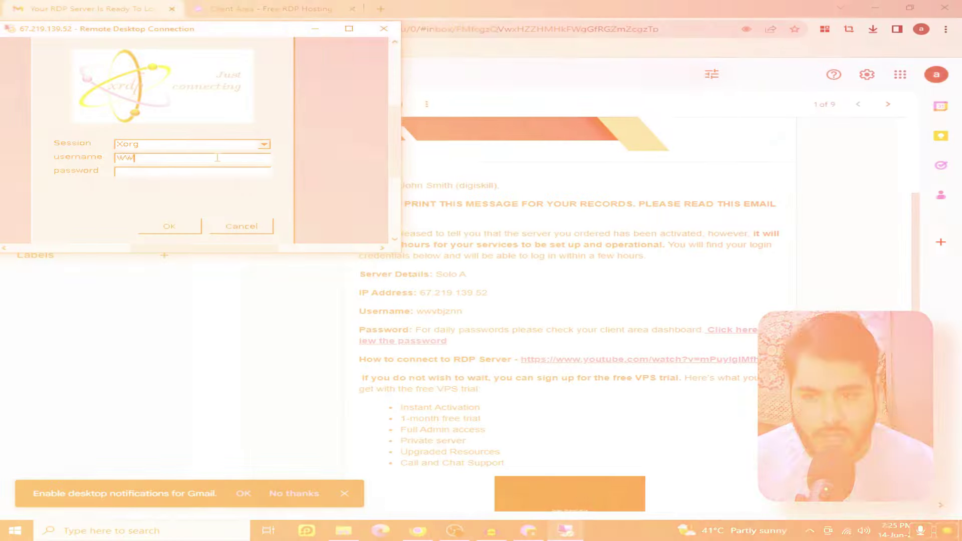
Enter the server username on the xrdp login, then go look up the password in the client area.
text(vbjznn)
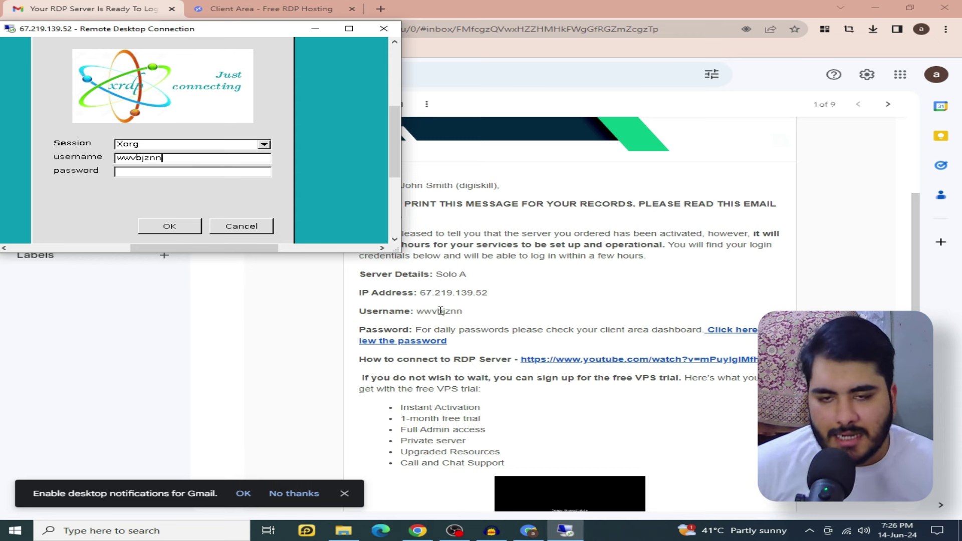
click(234, 172)
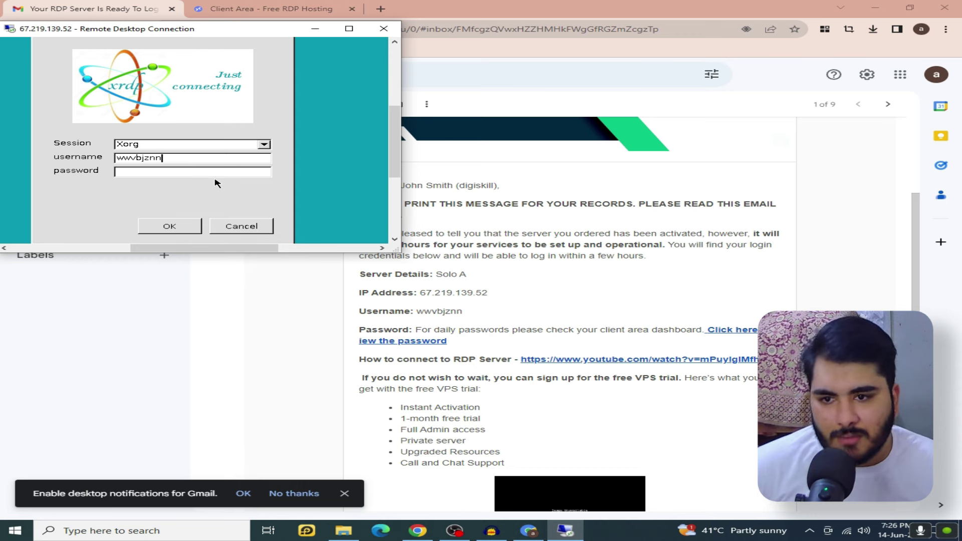
click(245, 10)
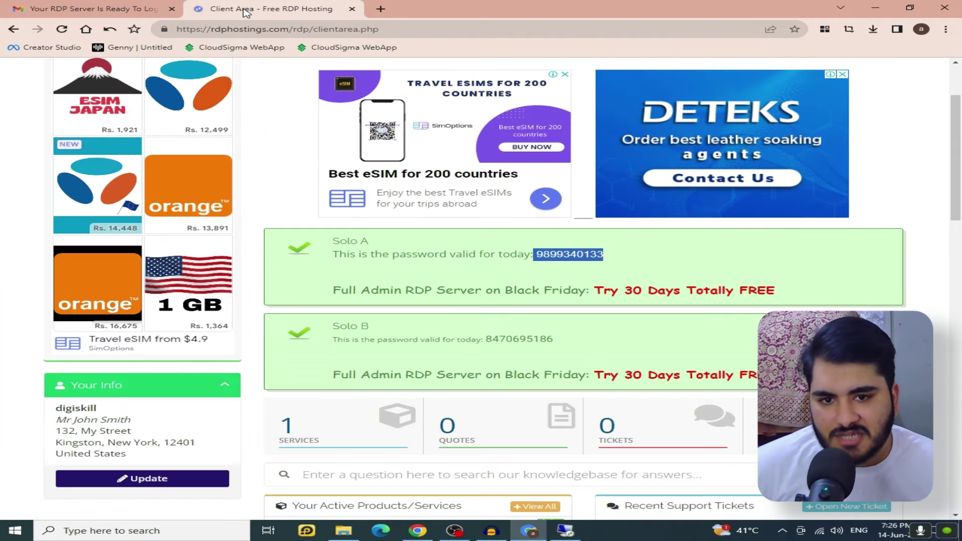
Paste today's Solo A password into the xrdp login, maximize the window, and sign in.
click(537, 256)
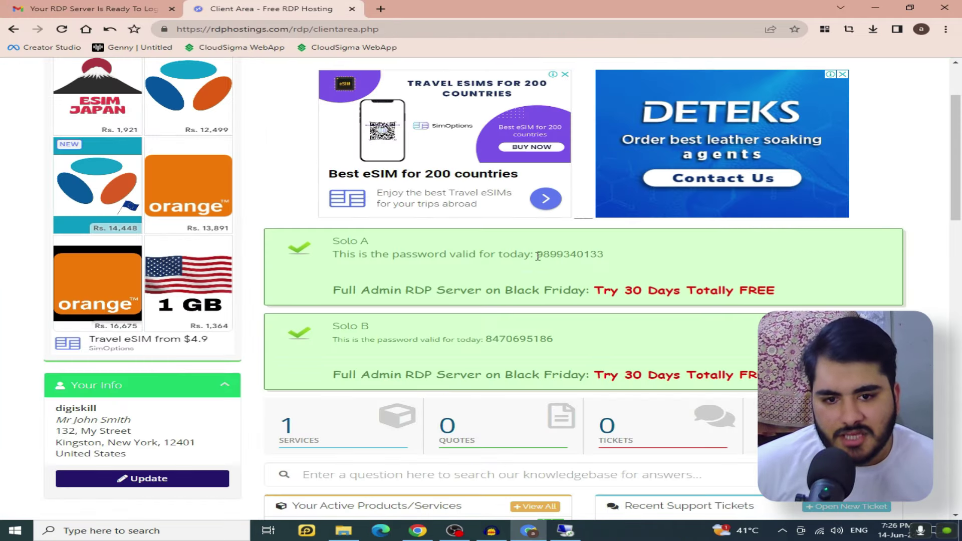
double_click(583, 258)
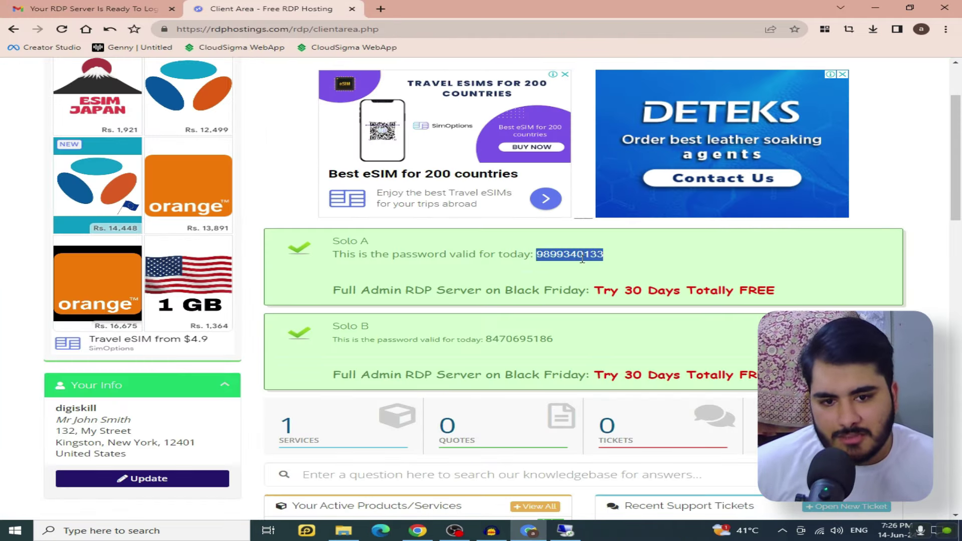
click(558, 535)
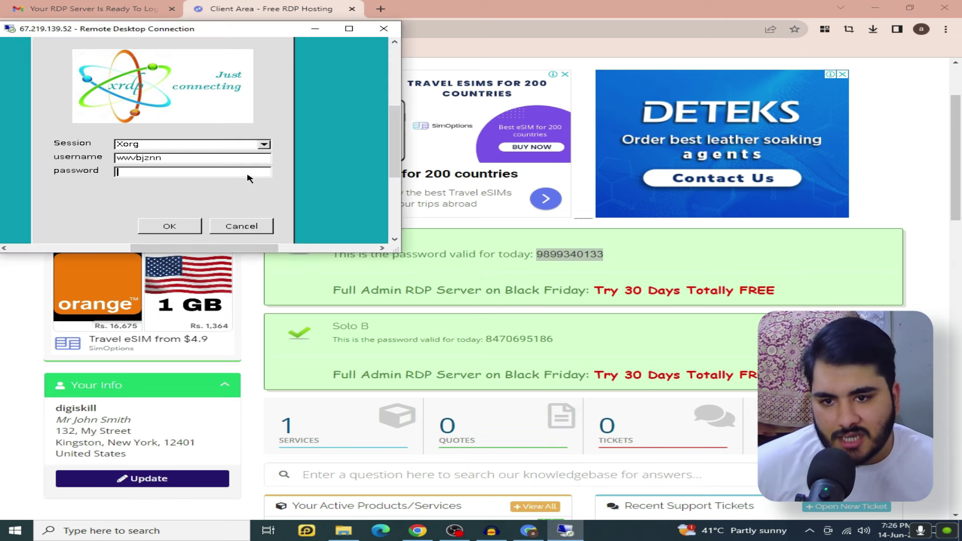
key(ctrl+v)
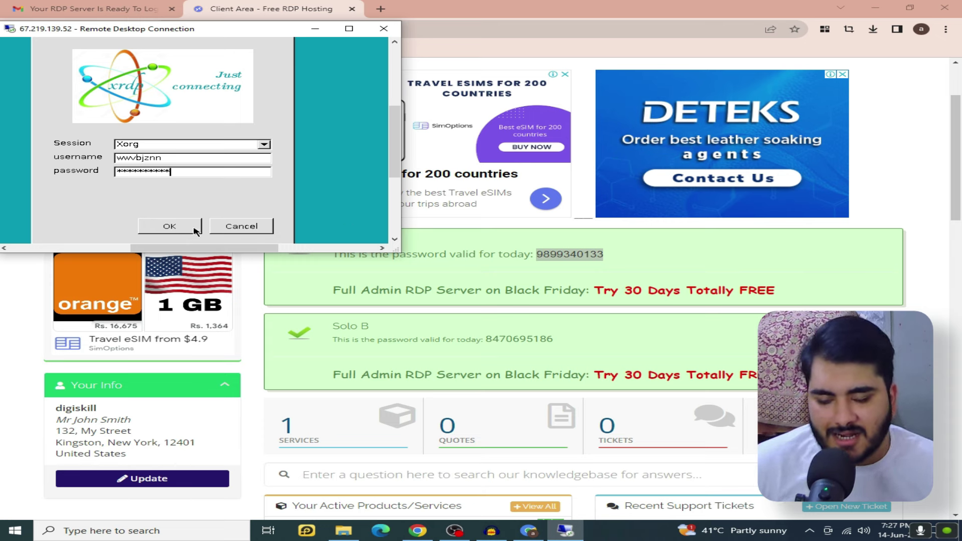
click(350, 29)
click(487, 360)
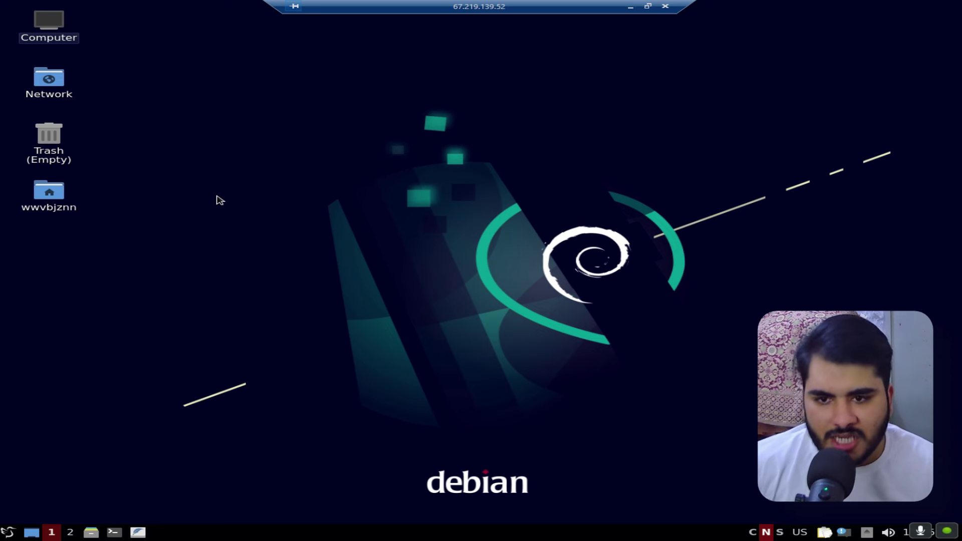
Launch Firefox ESR from the LXQt menu's Internet category on the remote Debian desktop.
right_click(150, 15)
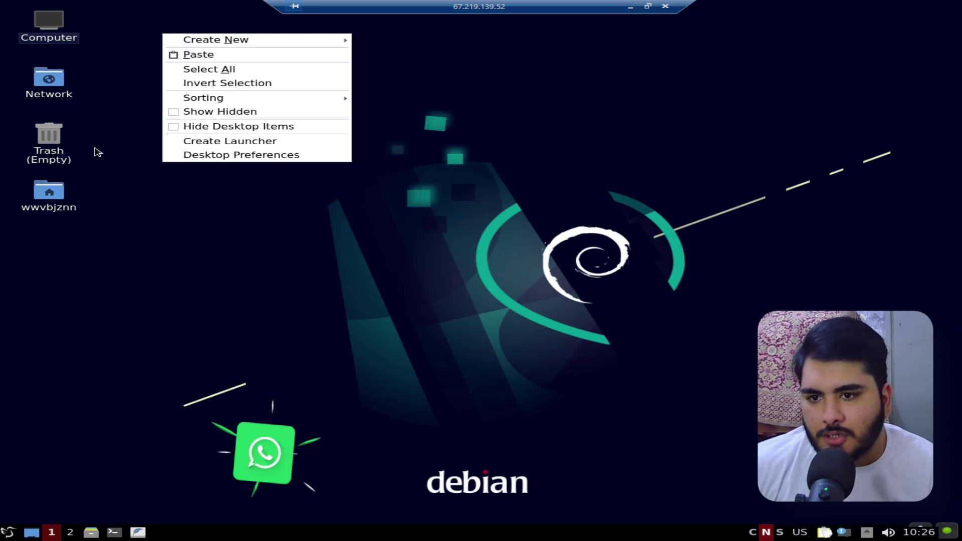
click(119, 221)
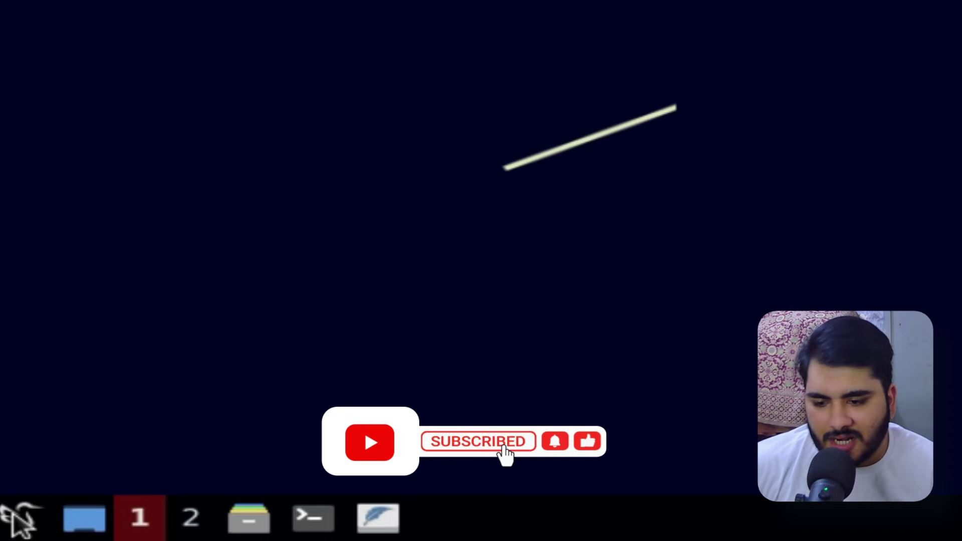
click(15, 521)
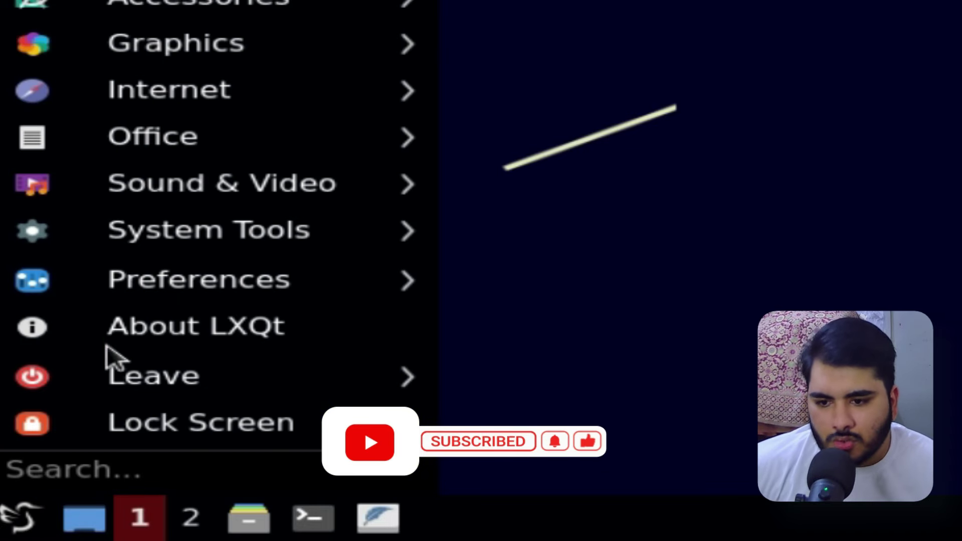
mouse_move(240, 84)
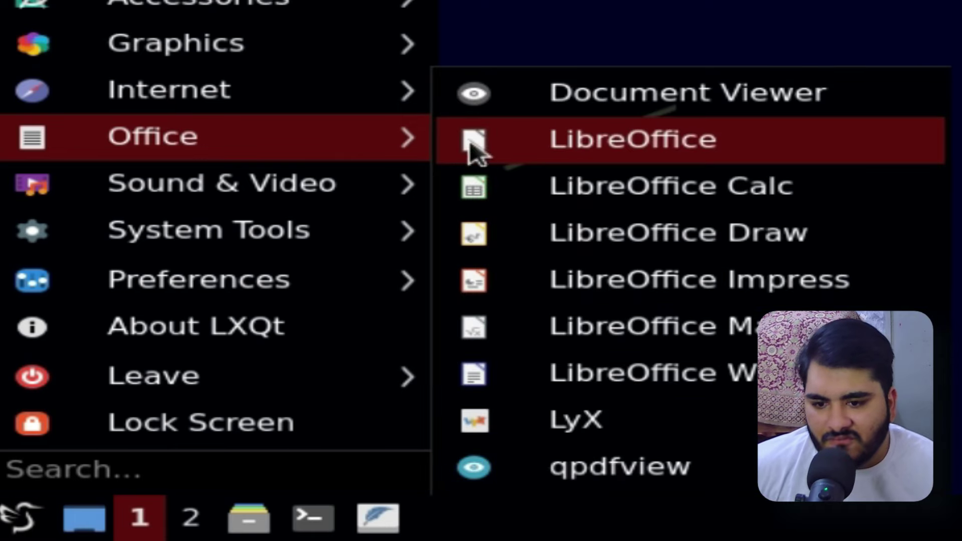
mouse_move(389, 100)
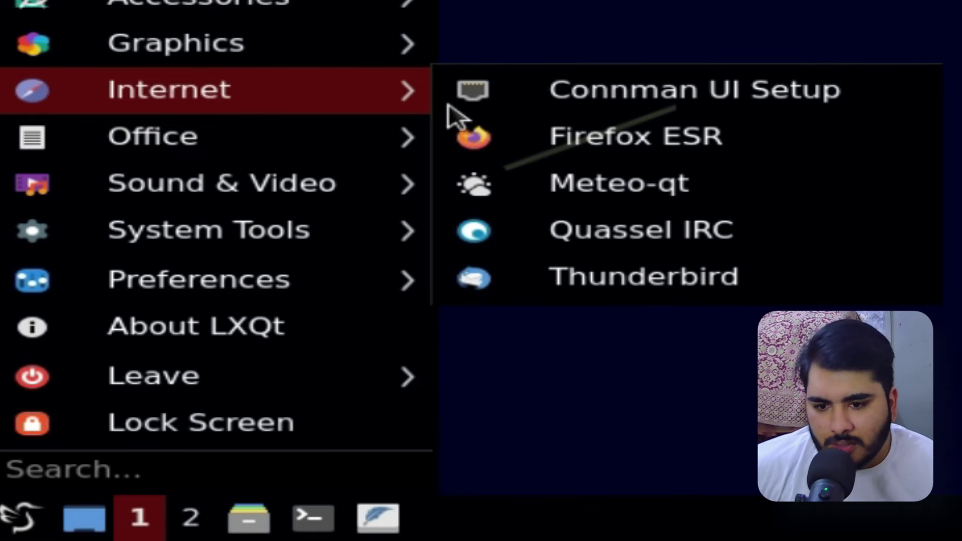
click(539, 150)
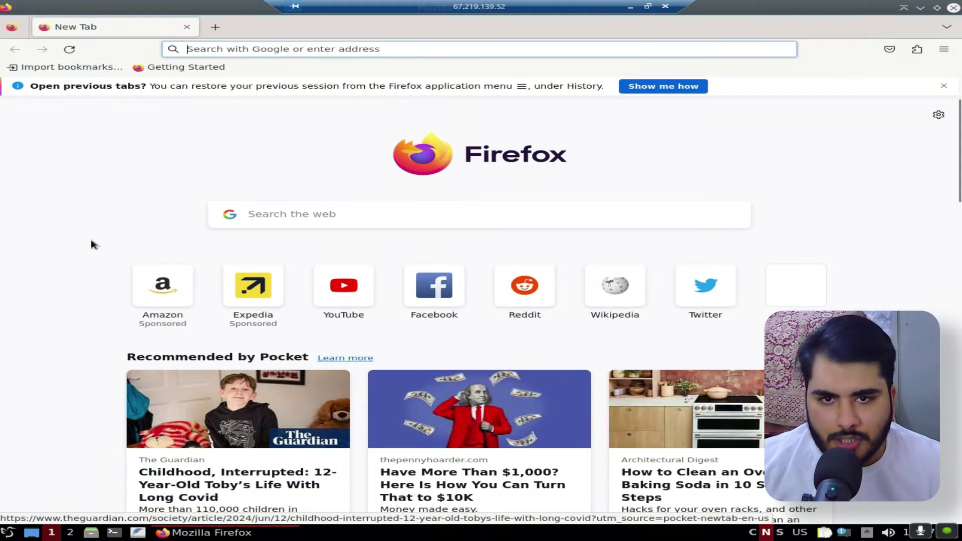
click(331, 214)
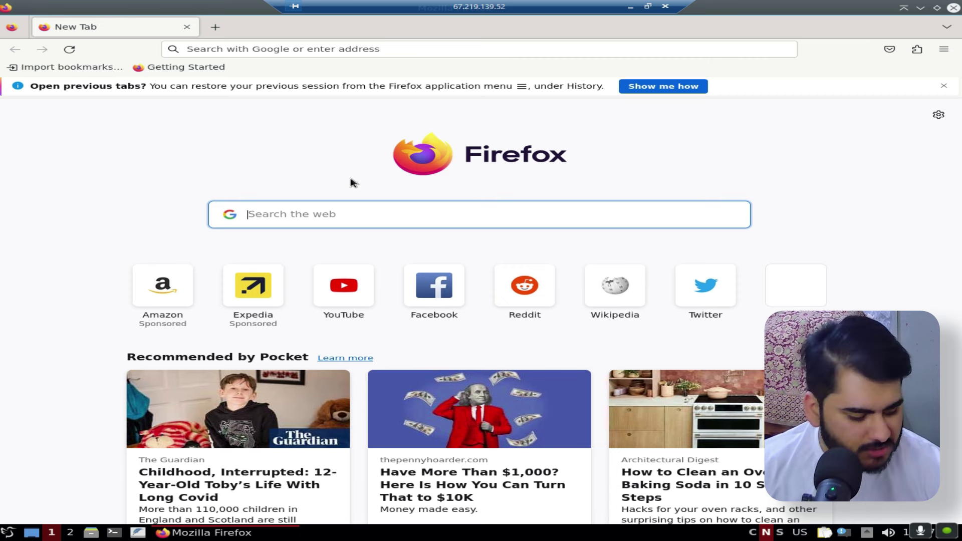
text(my )
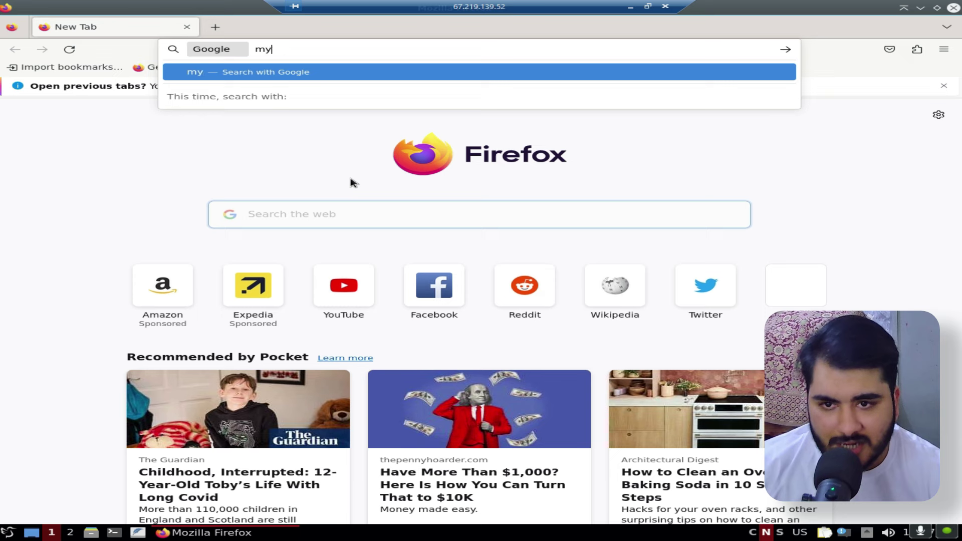
text(ip)
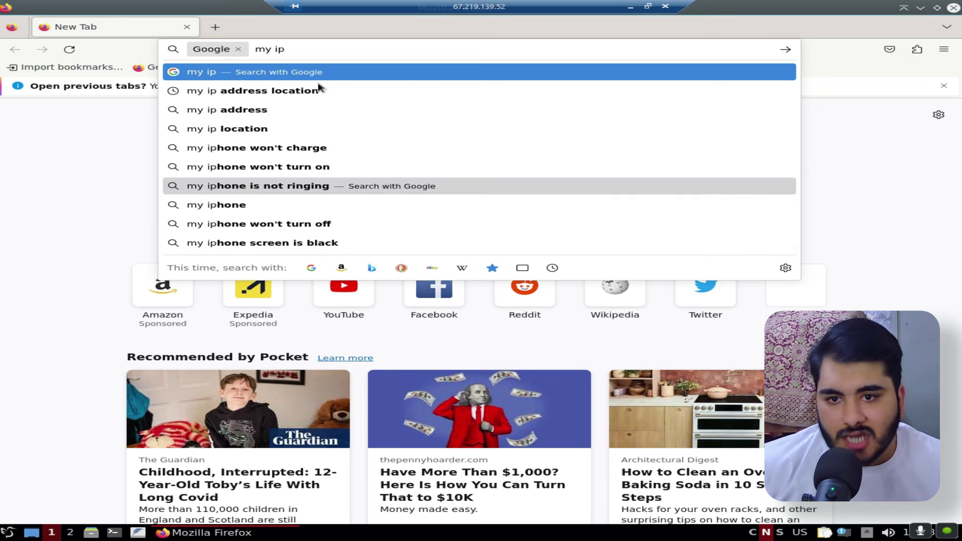
click(347, 95)
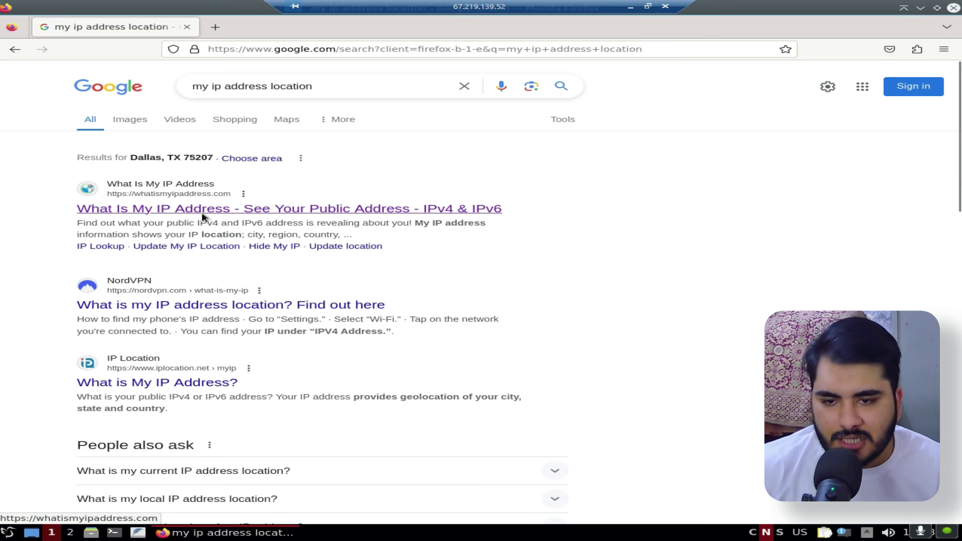
right_click(203, 217)
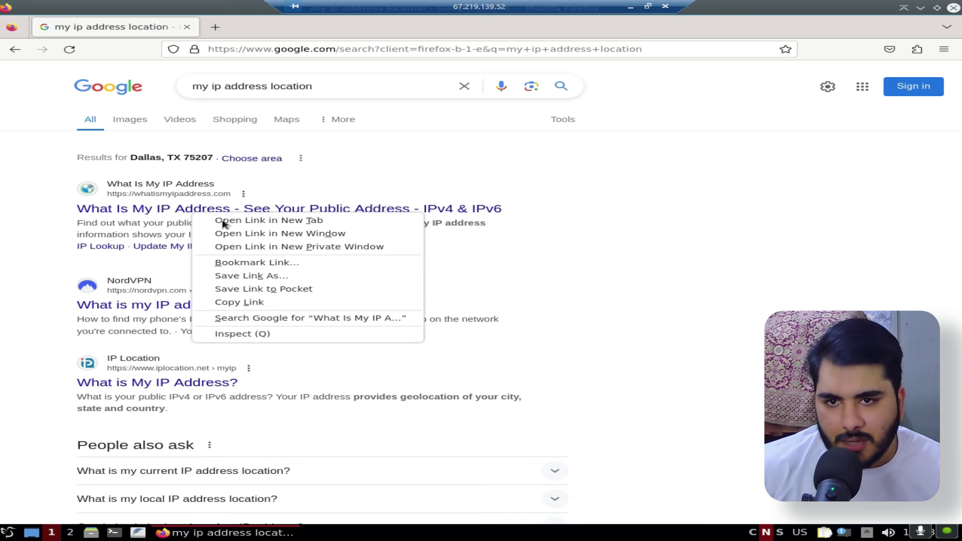
click(251, 221)
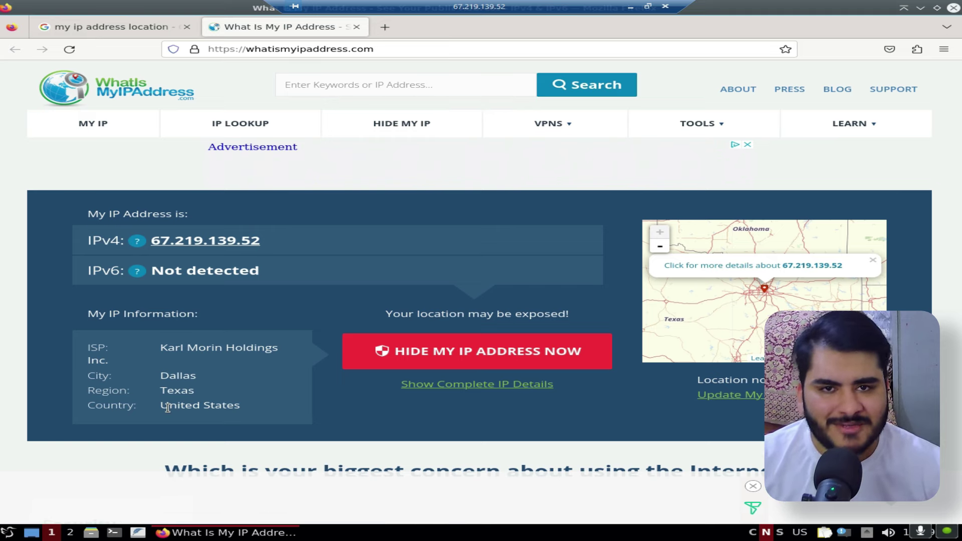
Close the What Is My IP Address tab with Ctrl+W.
key(ctrl+w)
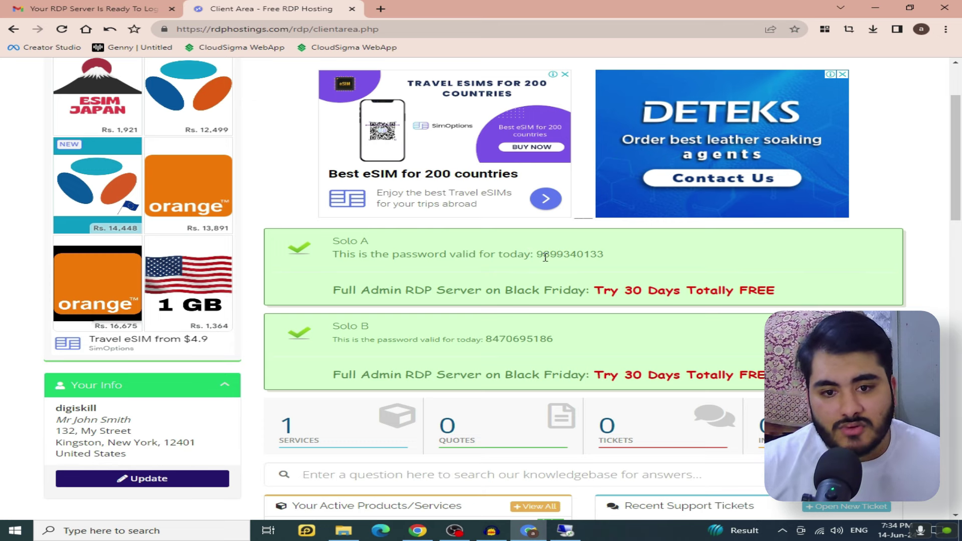
Minimize the RDPHostings window and switch Chrome to the Learn Easy Way YouTube tab.
drag(546, 256, 585, 254)
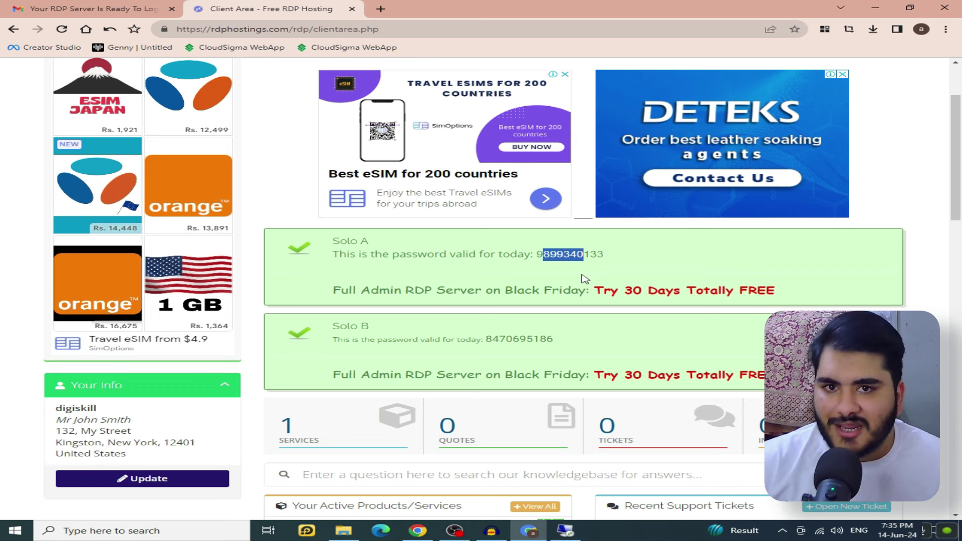
click(871, 7)
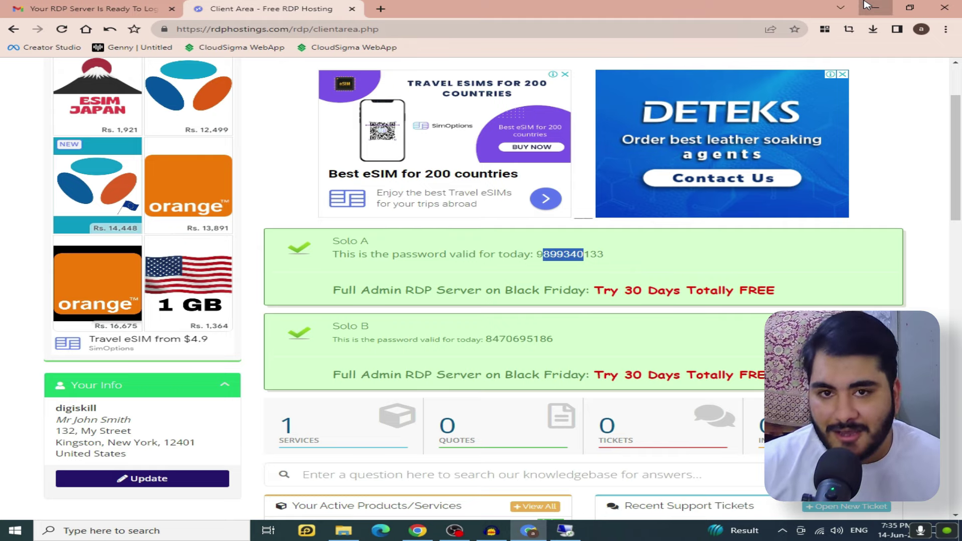
click(418, 531)
right_click(412, 533)
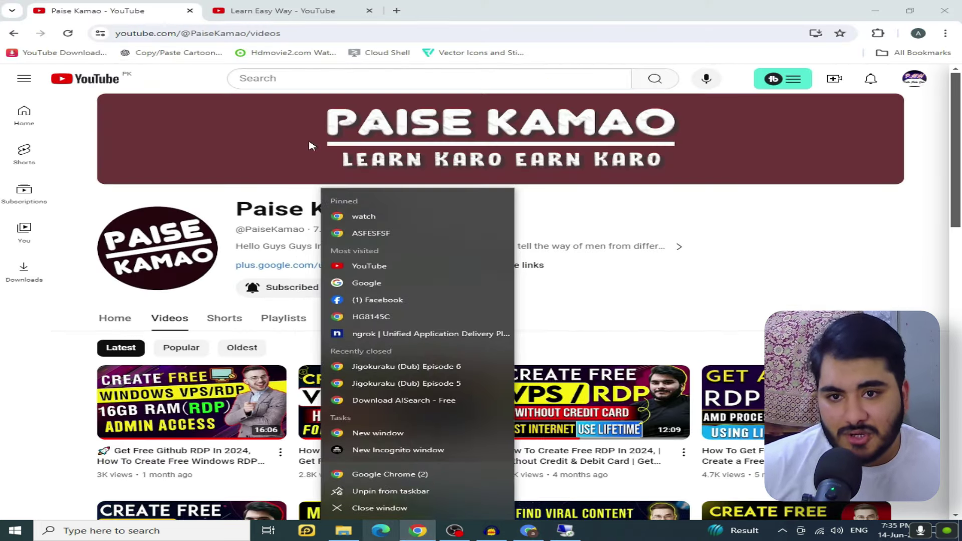
click(273, 10)
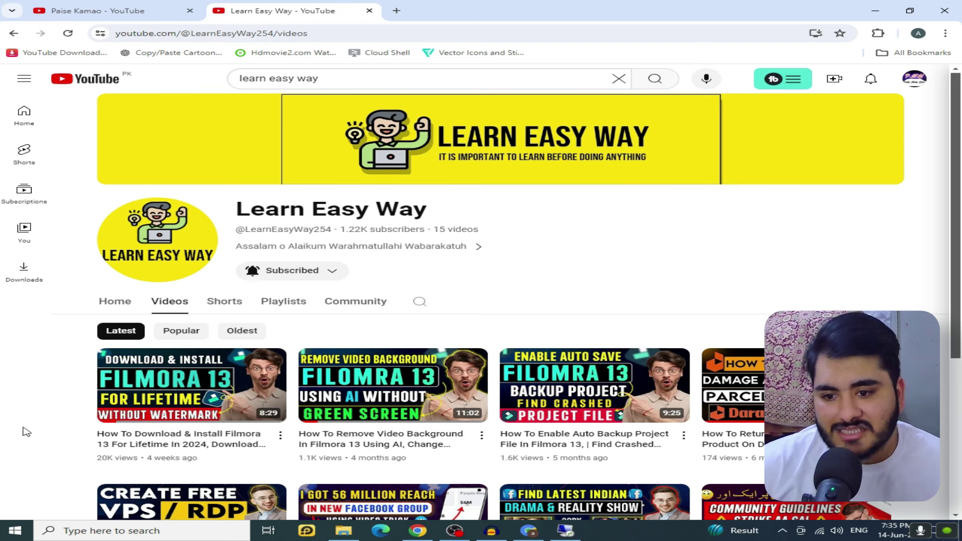